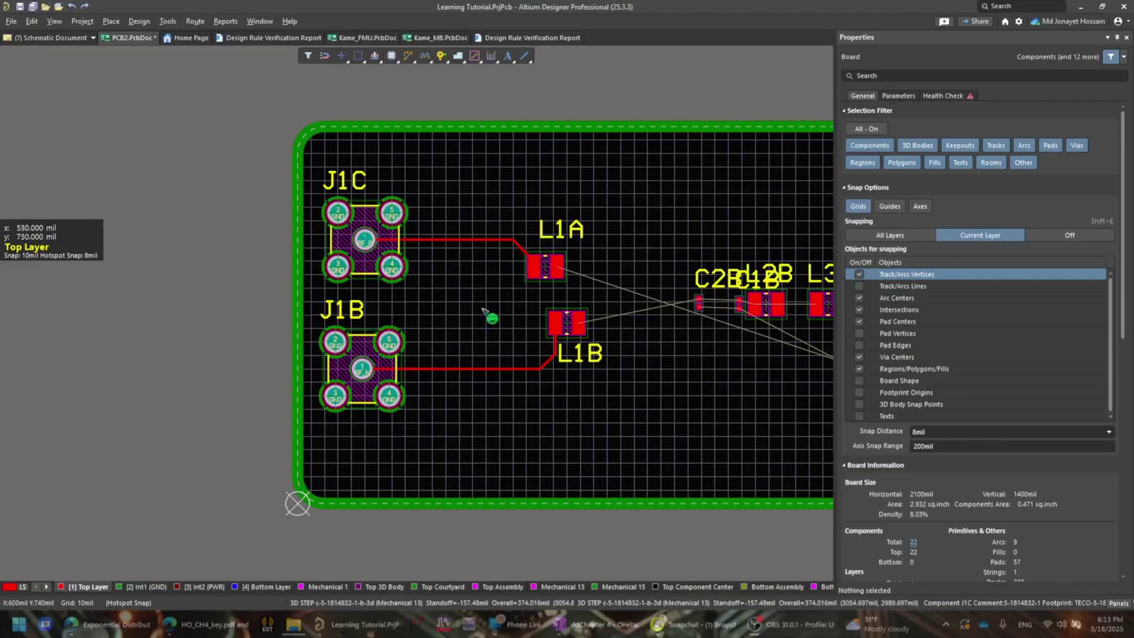
Centre the board and inspect the J1B and J1C RF traces
right_drag(730, 287, 485, 334)
right_drag(258, 309, 490, 311)
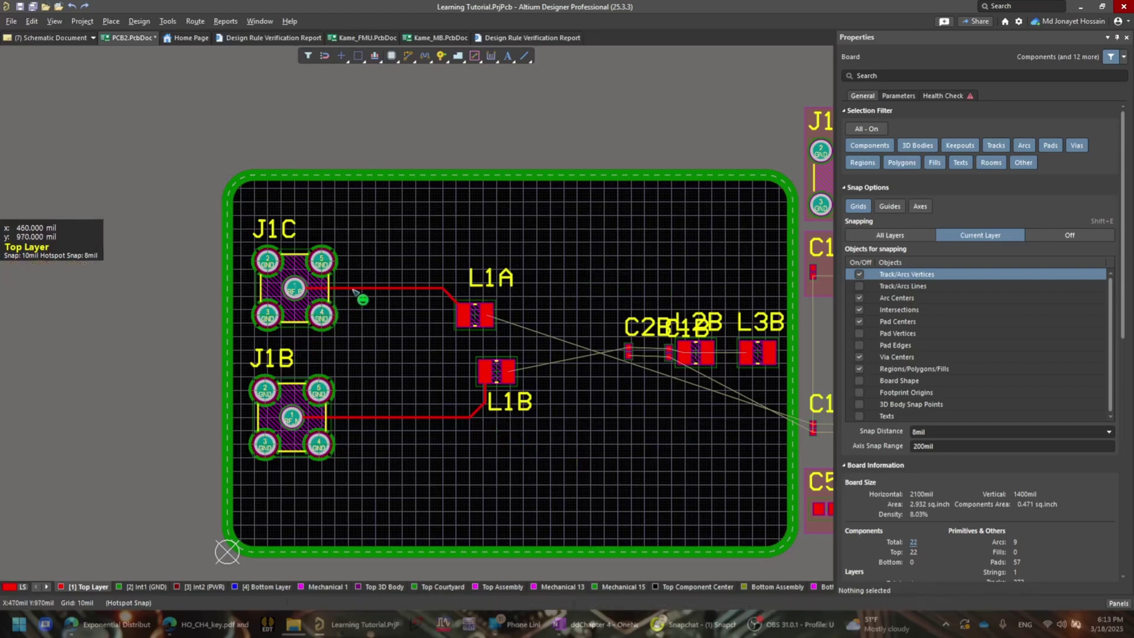
click(380, 419)
click(400, 294)
click(395, 288)
click(390, 340)
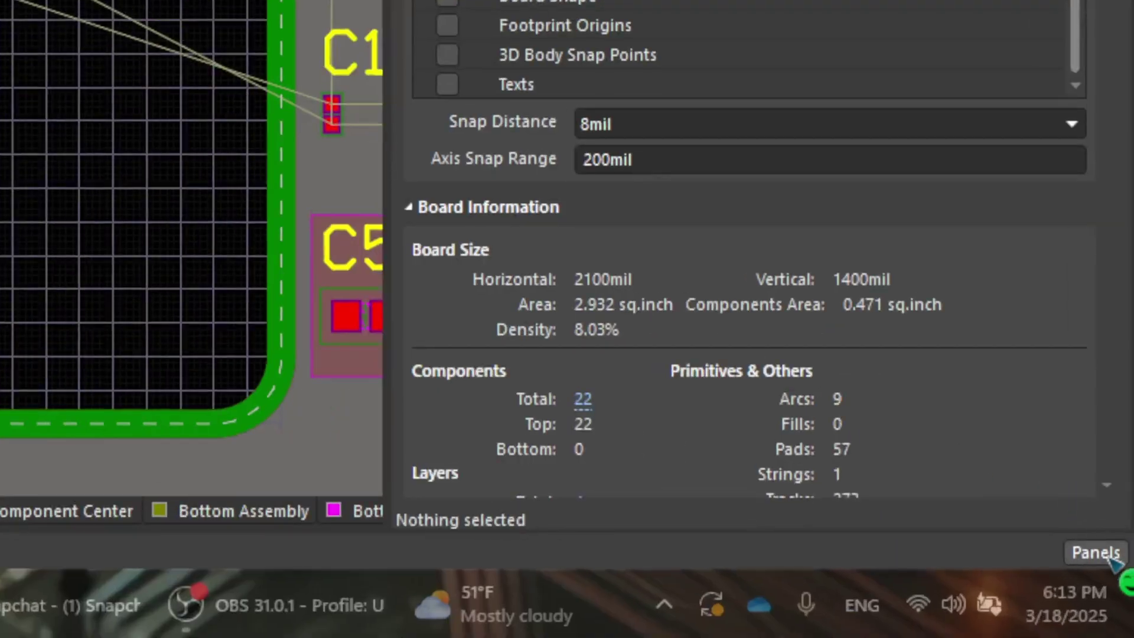
Show the PCB panel in Nets view listing <All Nets>
click(1099, 553)
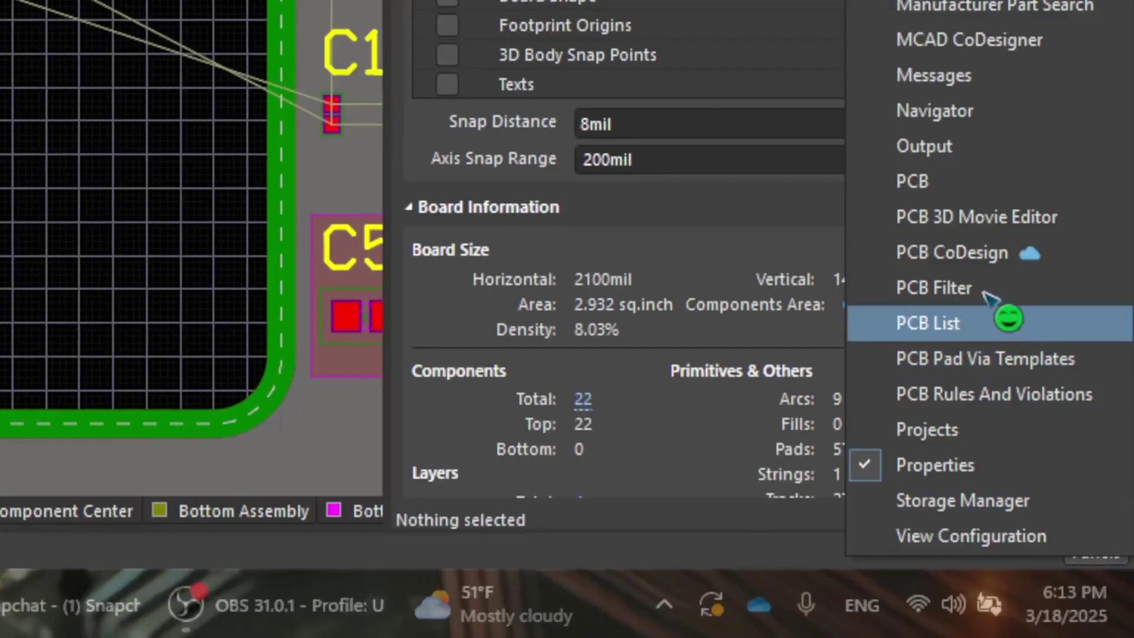
click(962, 183)
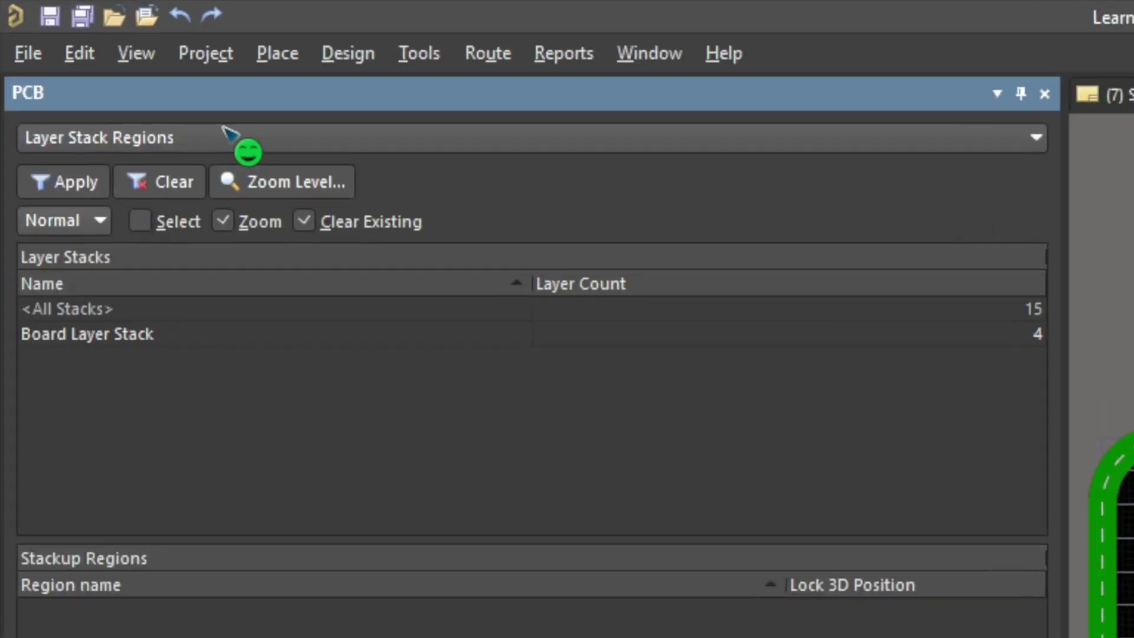
click(91, 54)
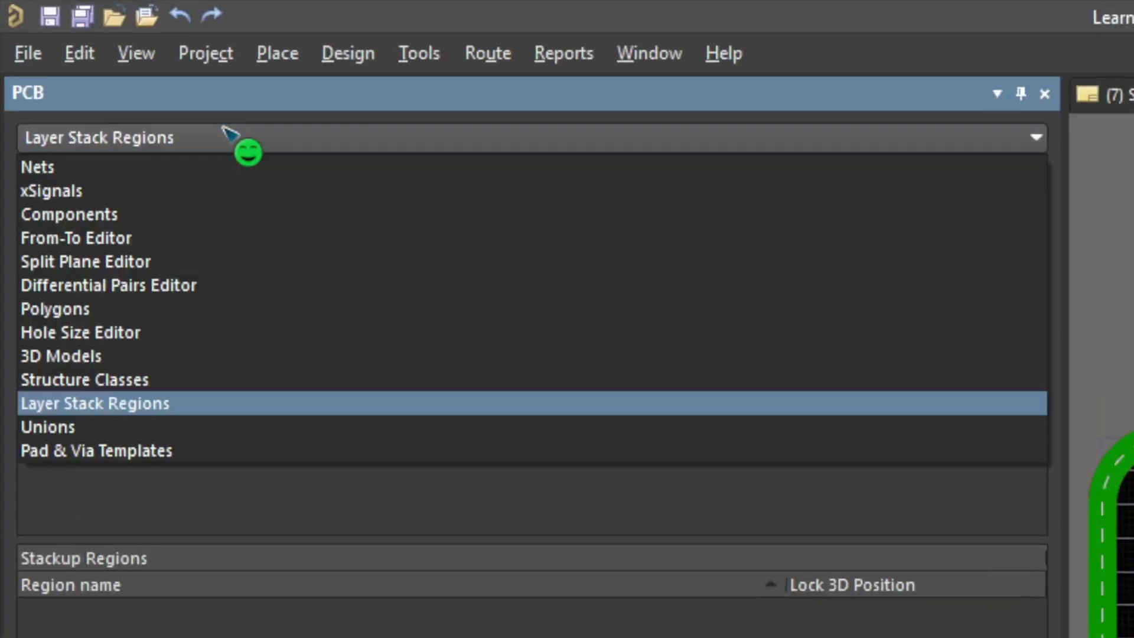
click(190, 167)
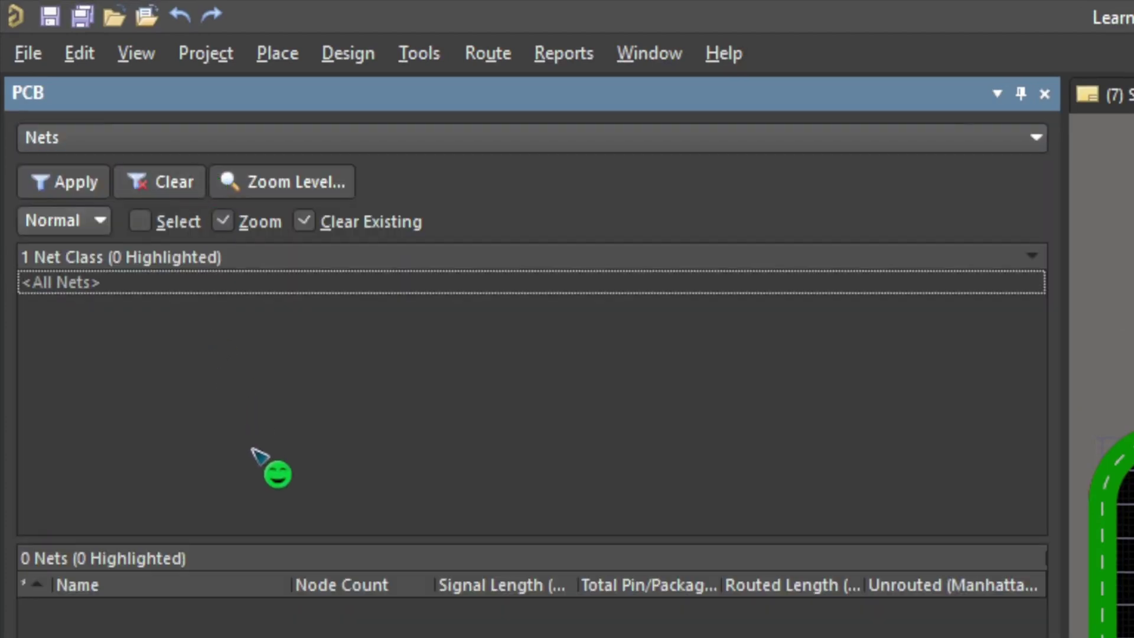
click(124, 282)
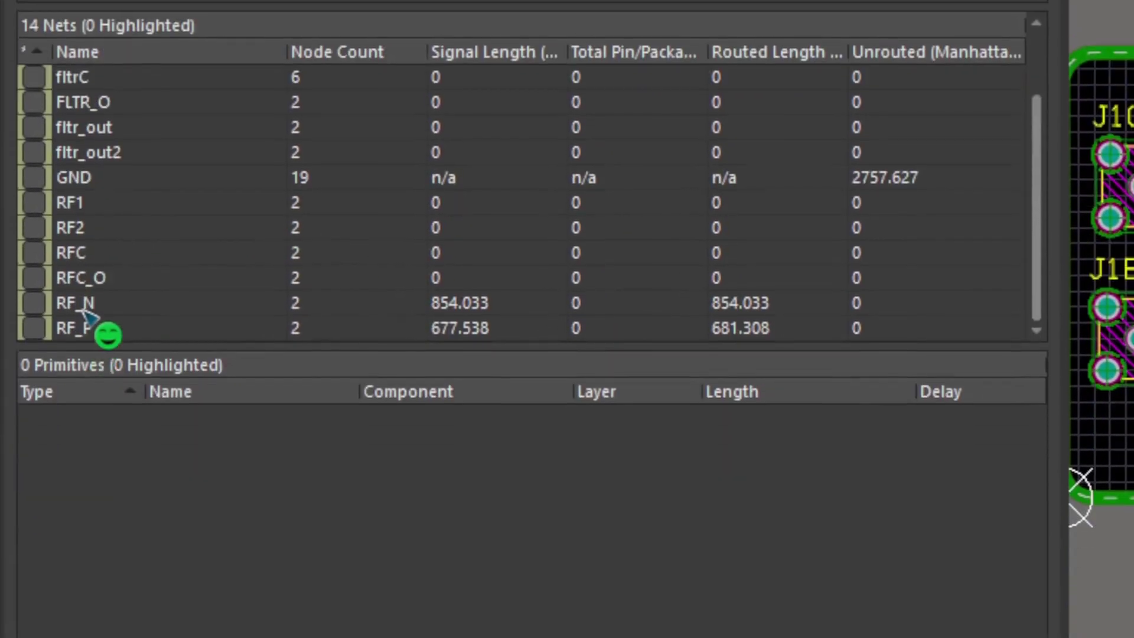
Compare RF_N (854.033 mil) and RF_P (681.308 mil), highlighting each net on the board
click(83, 397)
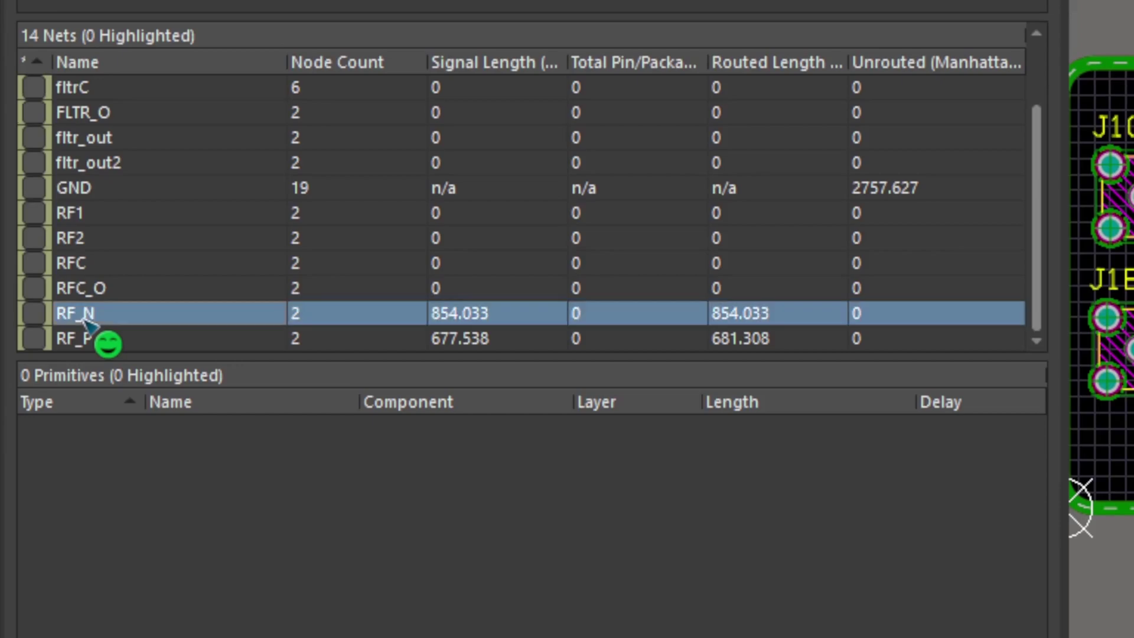
click(89, 336)
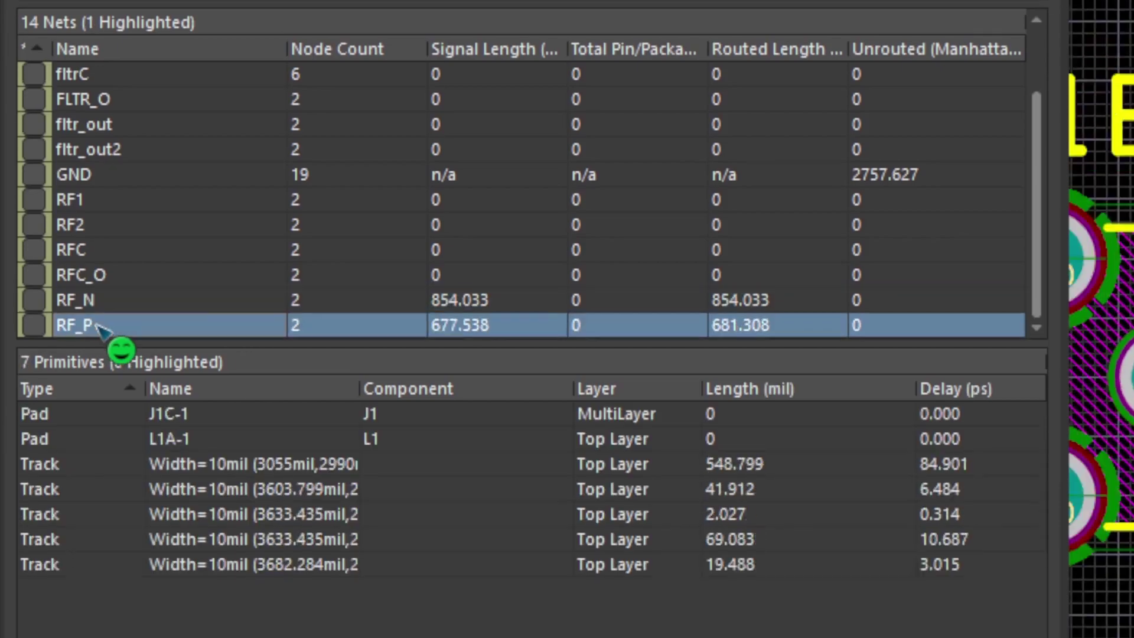
click(460, 302)
click(461, 325)
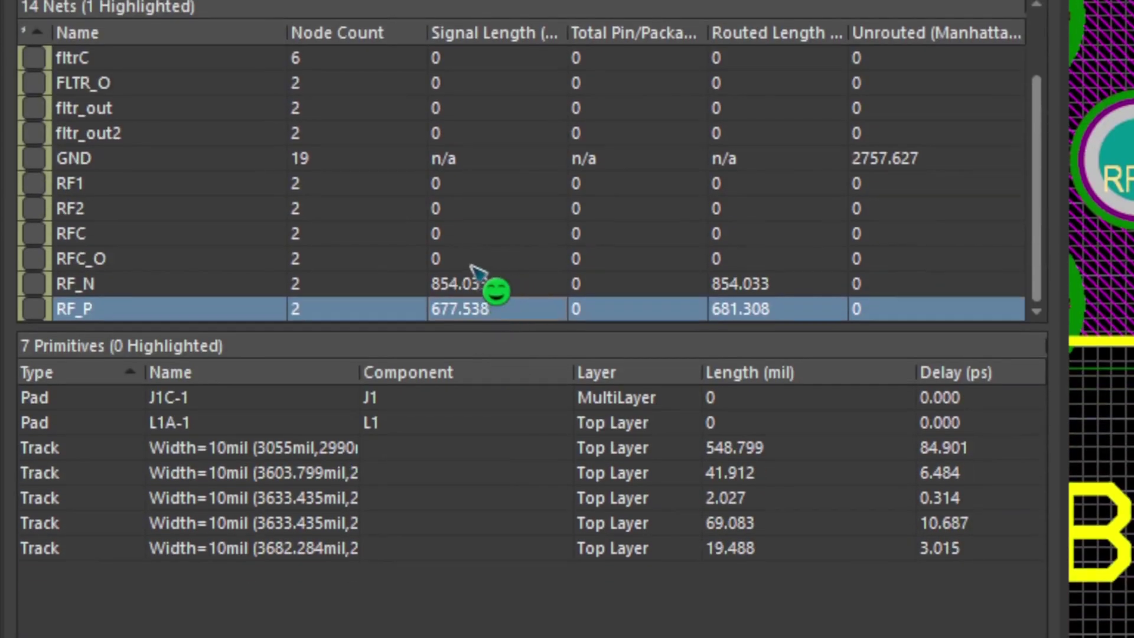
click(470, 519)
click(464, 306)
click(472, 289)
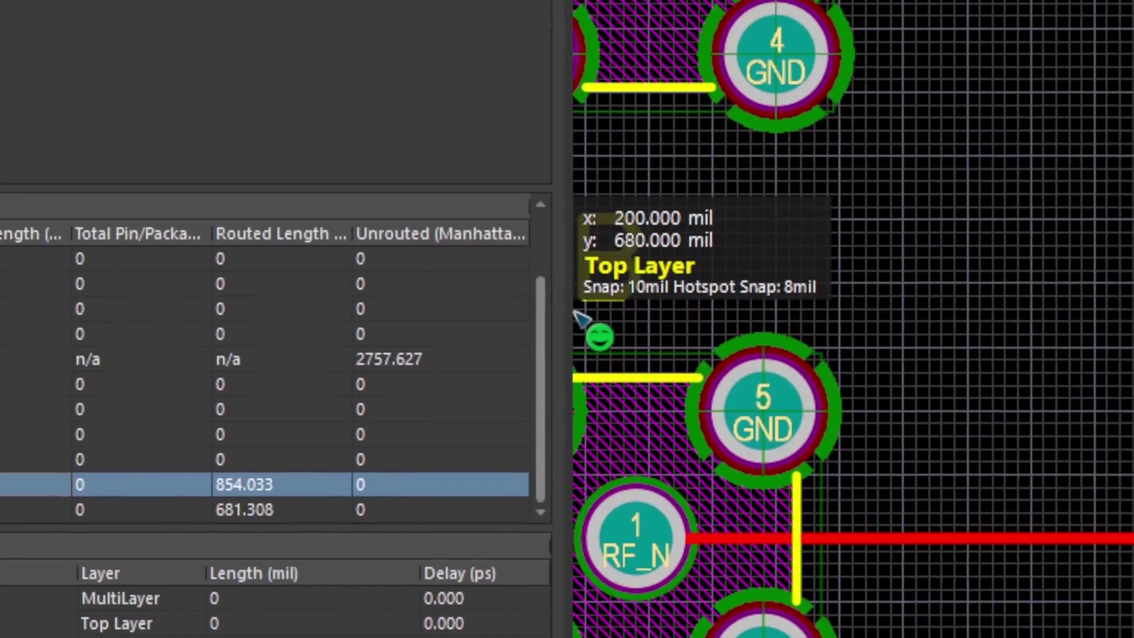
drag(1046, 115, 874, 115)
drag(376, 319, 375, 320)
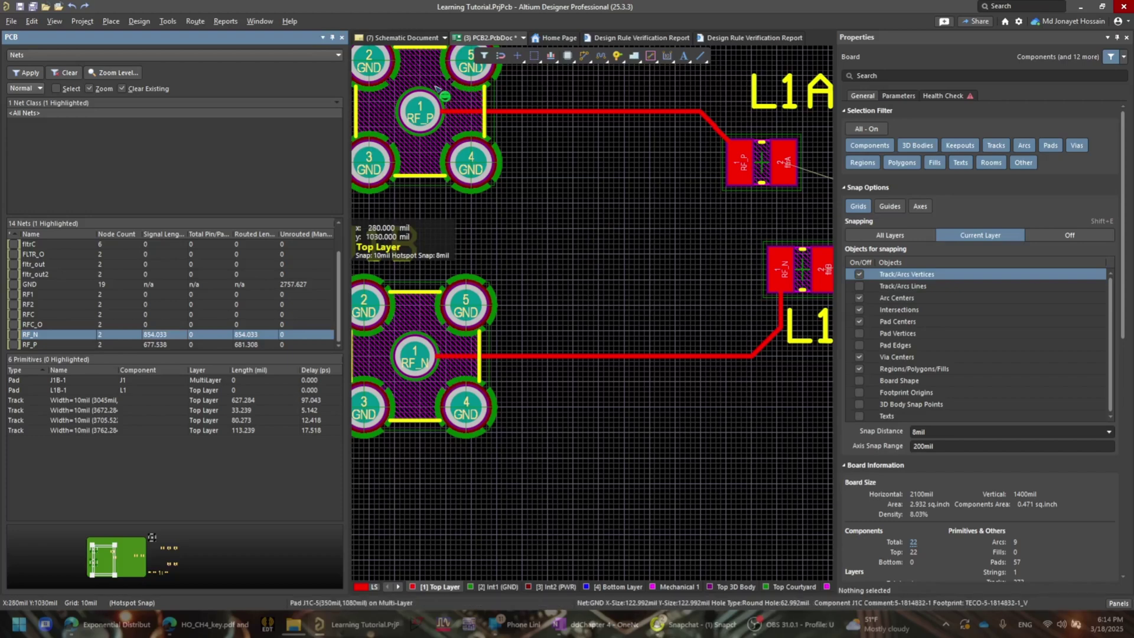
click(549, 204)
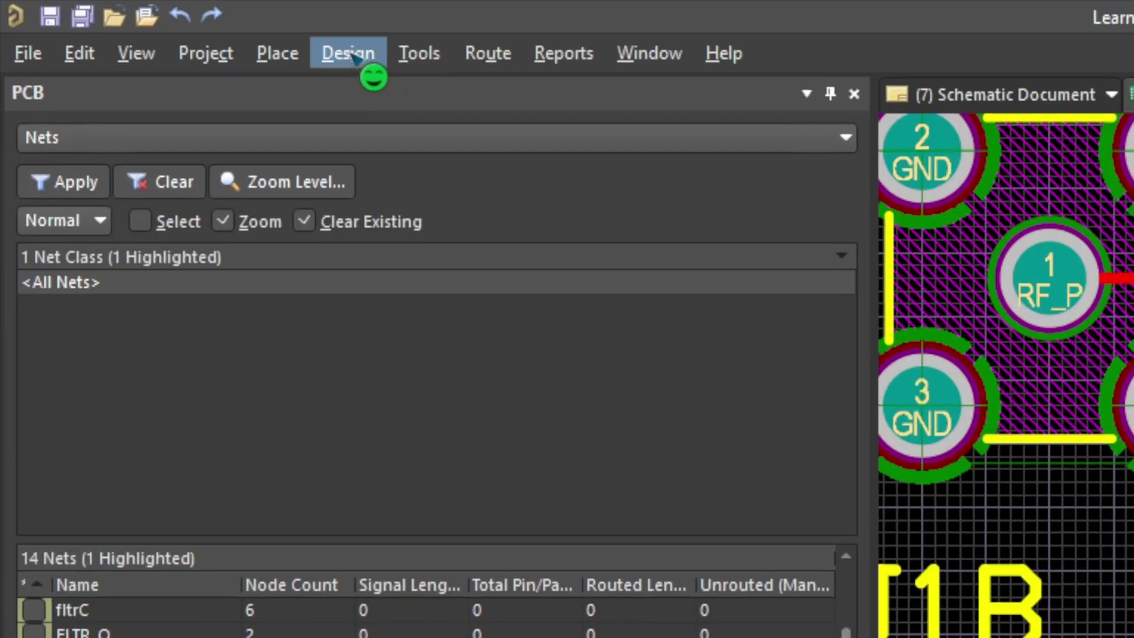
Add a new class under Net Classes in the Object Class Manager
click(353, 57)
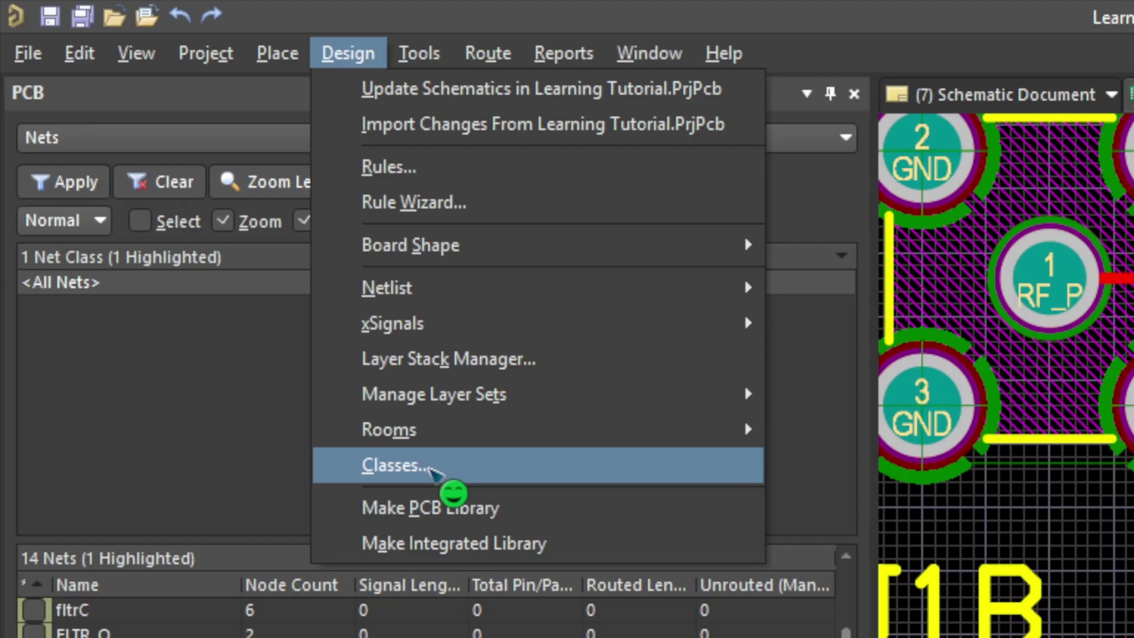
click(402, 465)
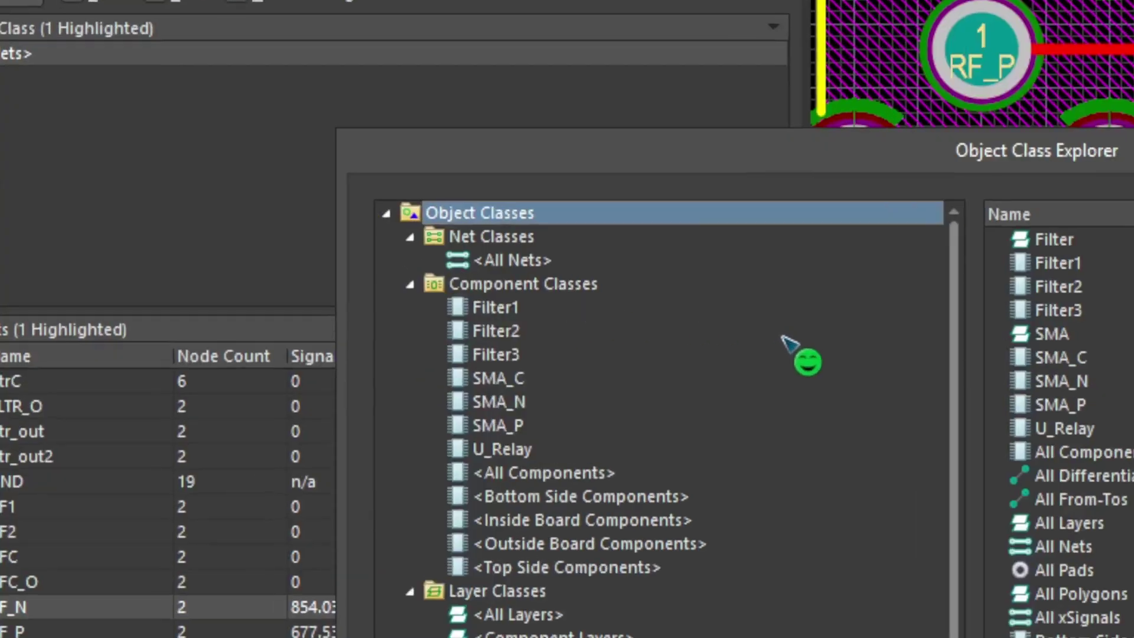
drag(886, 172, 972, 637)
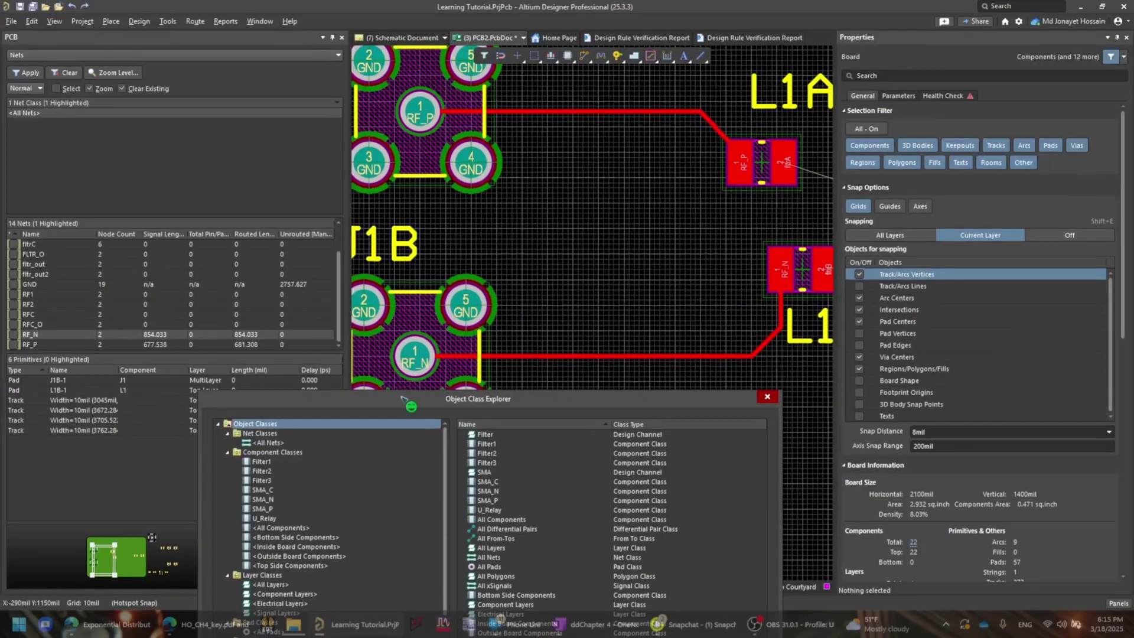
drag(403, 402, 452, 155)
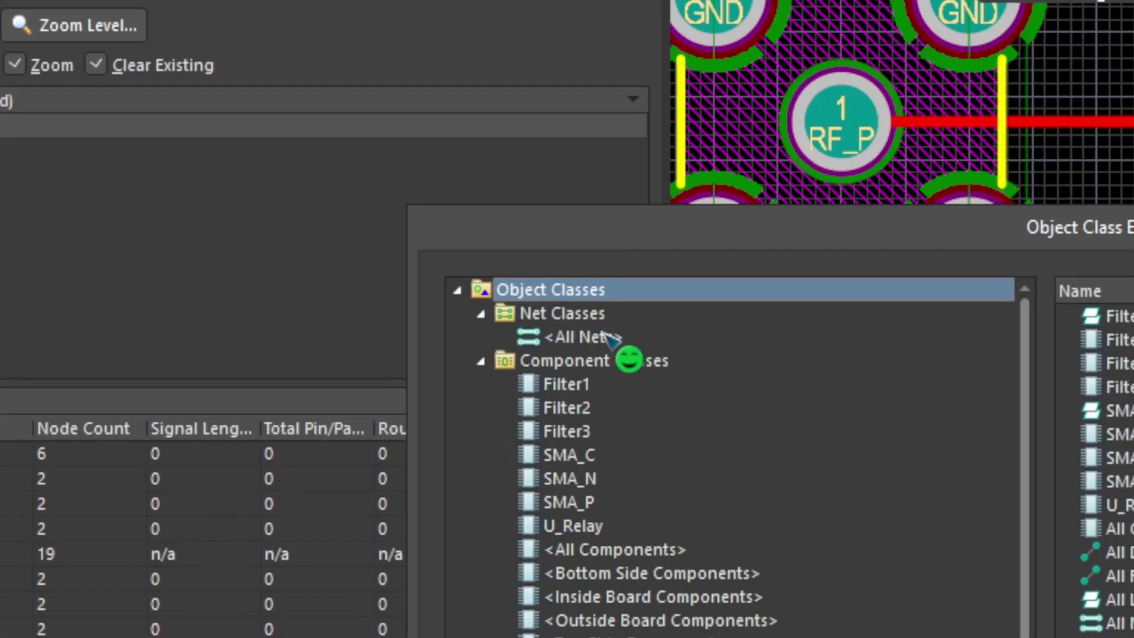
click(312, 196)
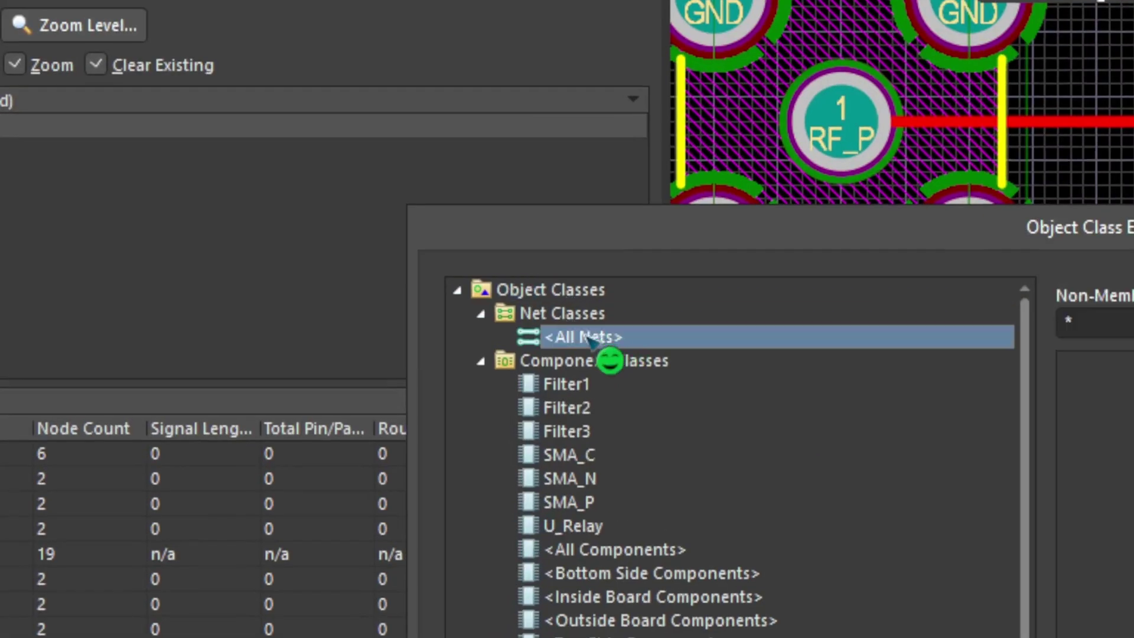
right_click(587, 336)
click(685, 354)
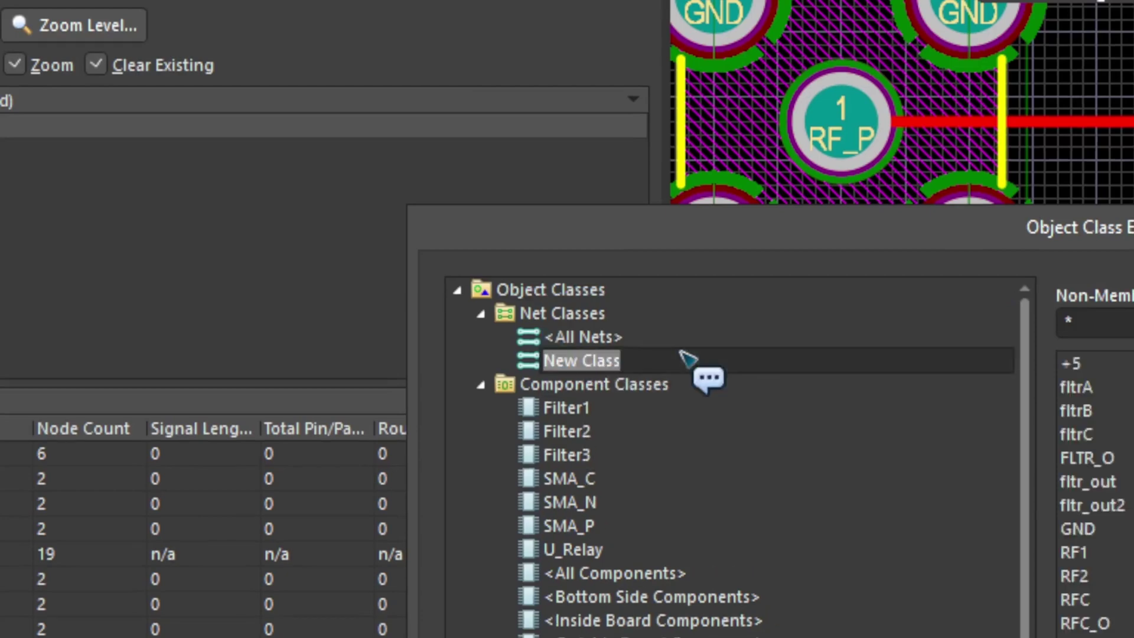
Name the class rf_net, add RF_P and RF_N as members, and confirm
text(r)
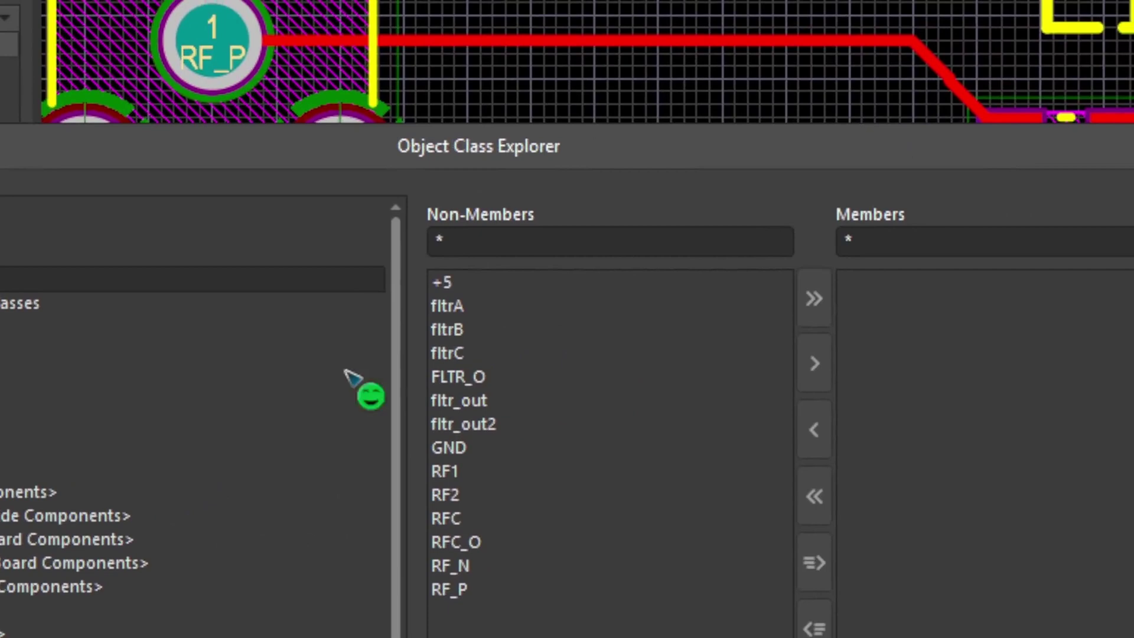
click(469, 588)
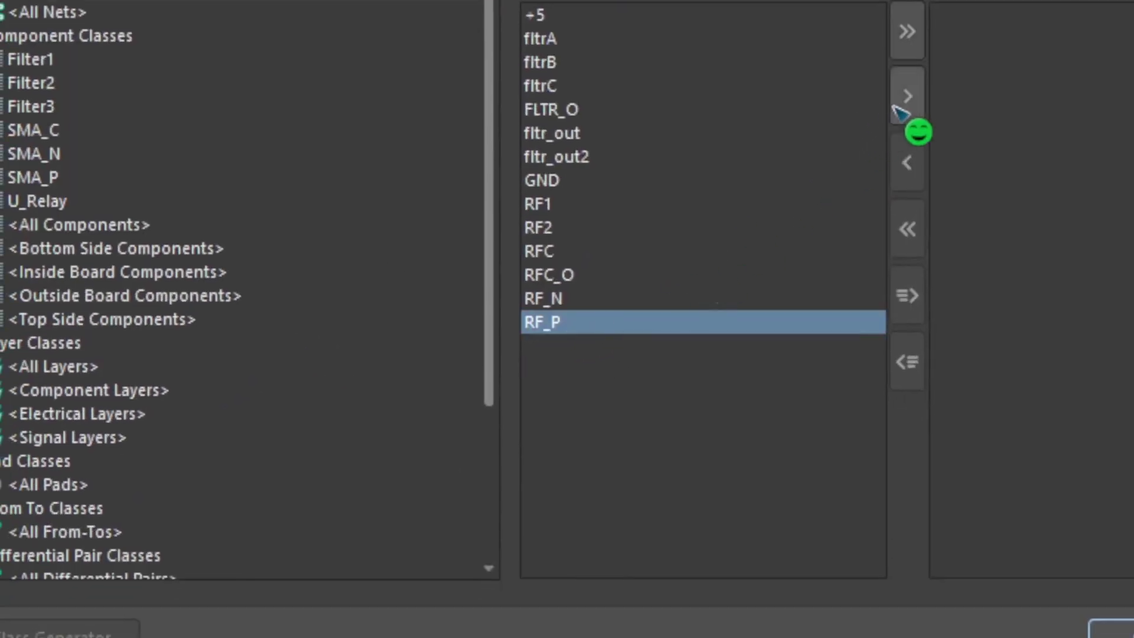
click(907, 97)
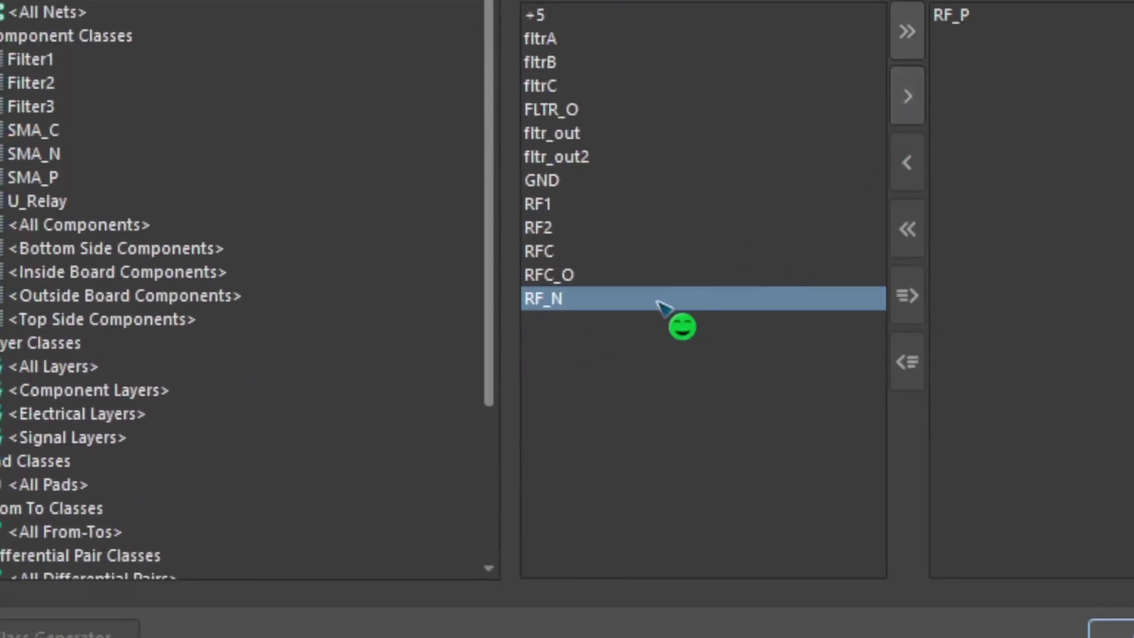
click(909, 106)
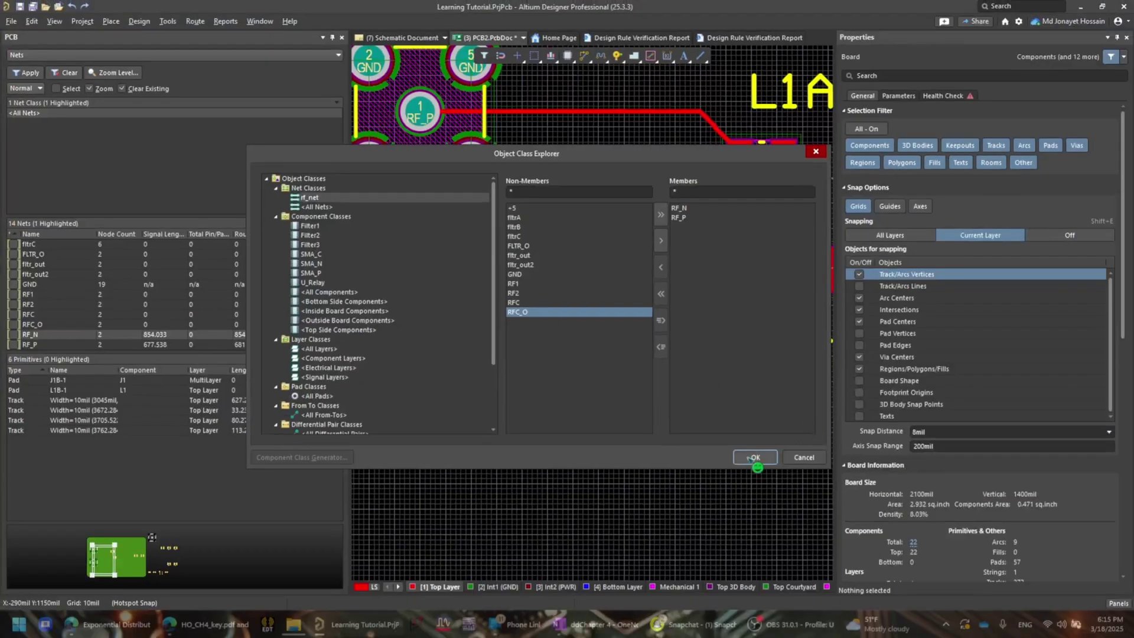
click(754, 458)
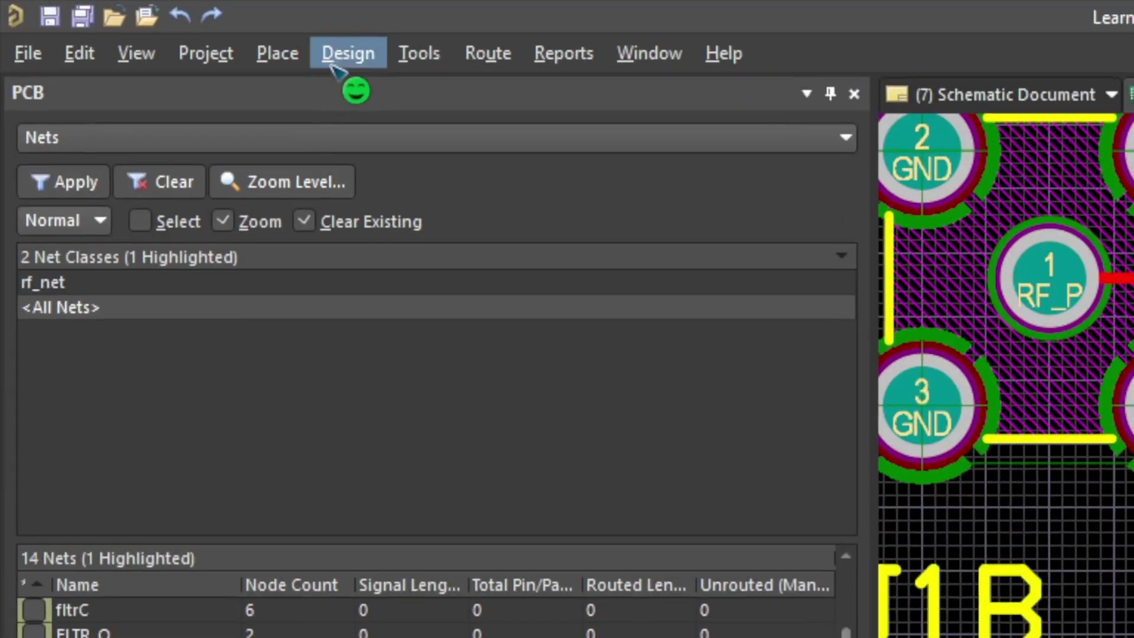
Create a new MatchedLengths rule under High Speed > Matched Lengths
click(133, 25)
click(173, 70)
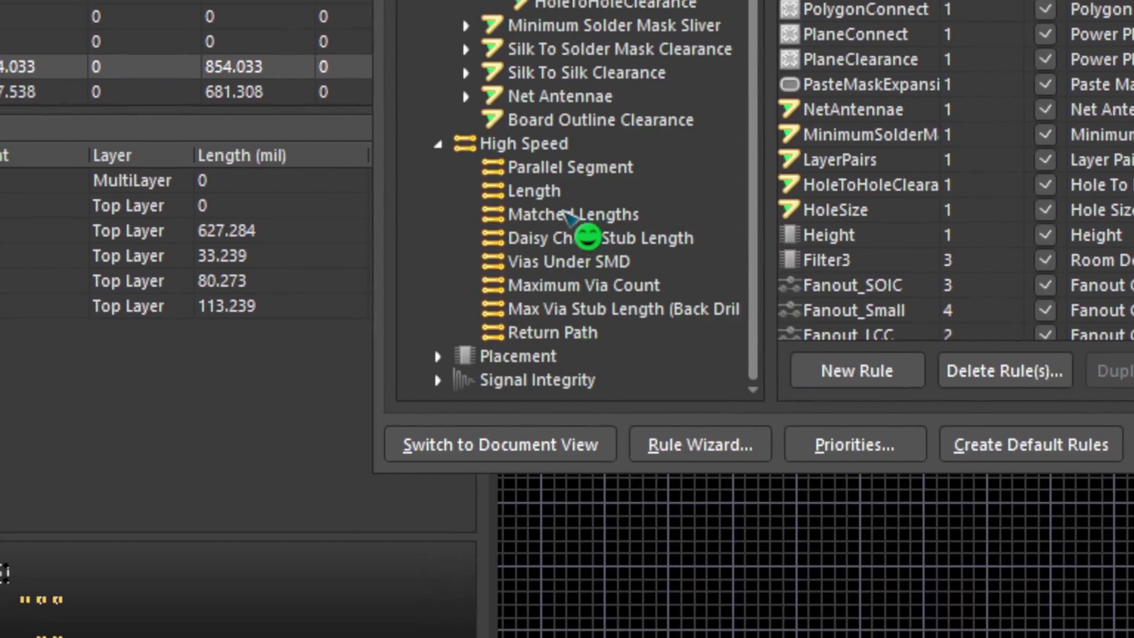
click(568, 216)
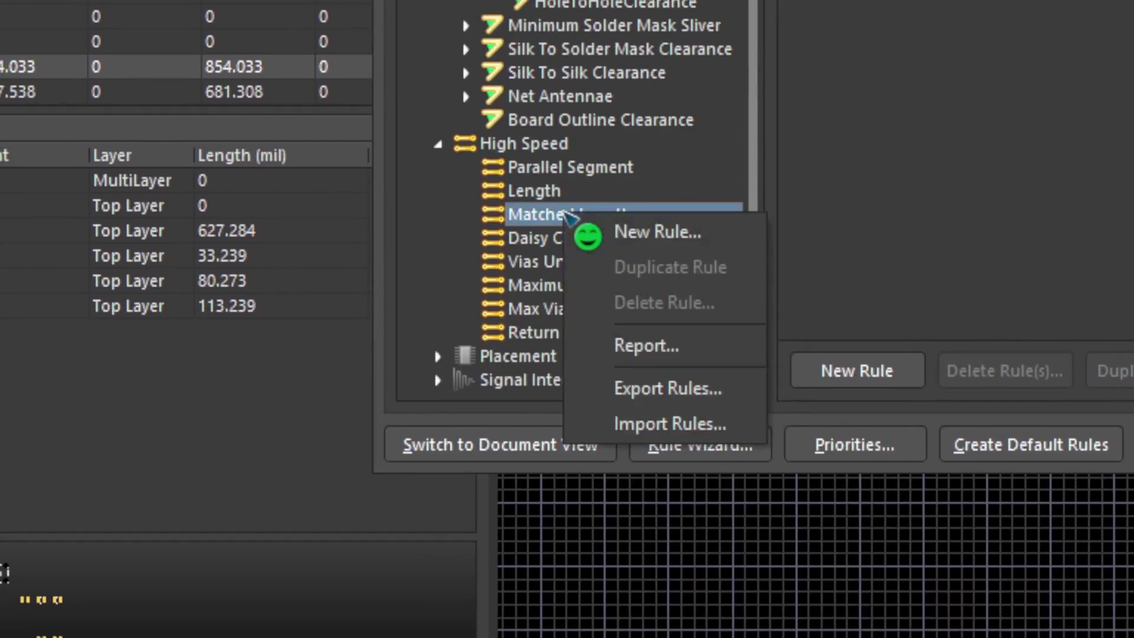
click(637, 229)
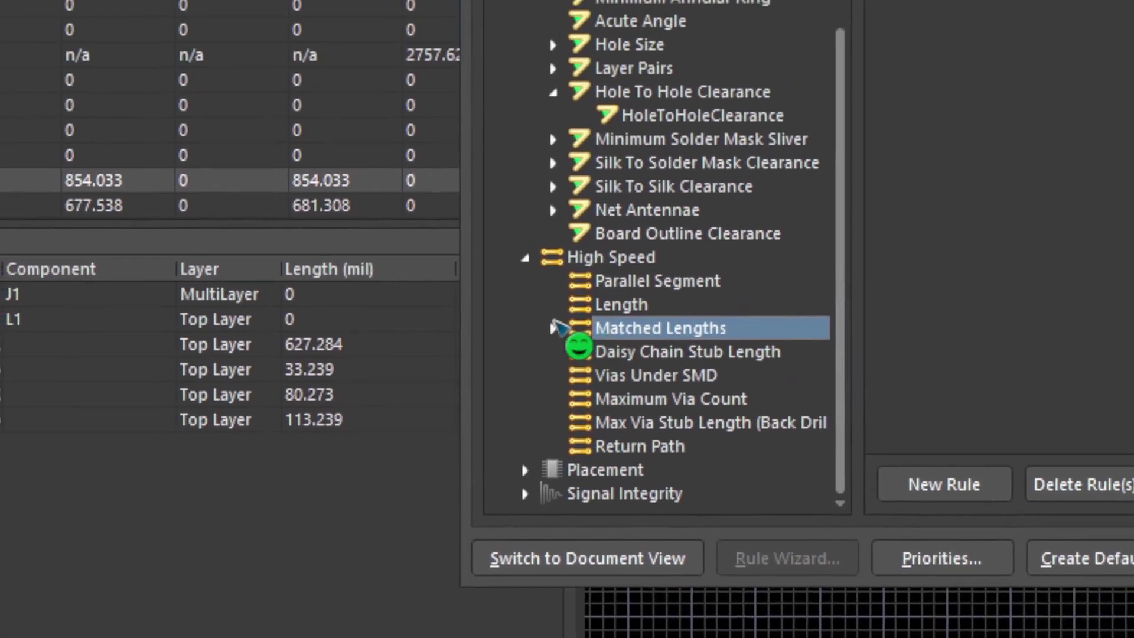
click(554, 327)
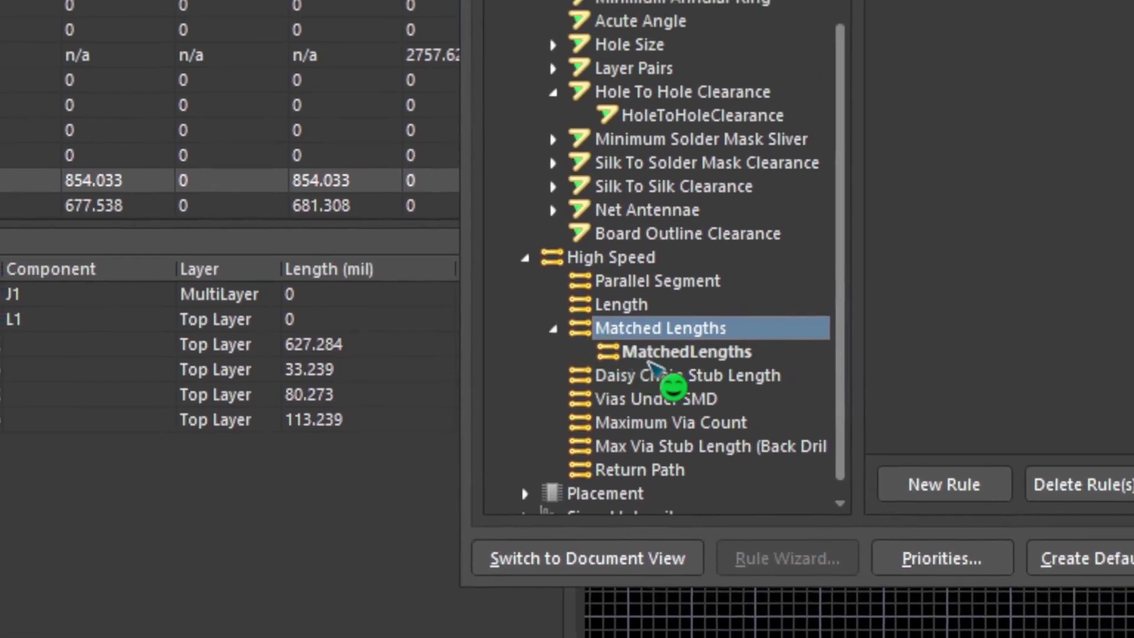
click(665, 351)
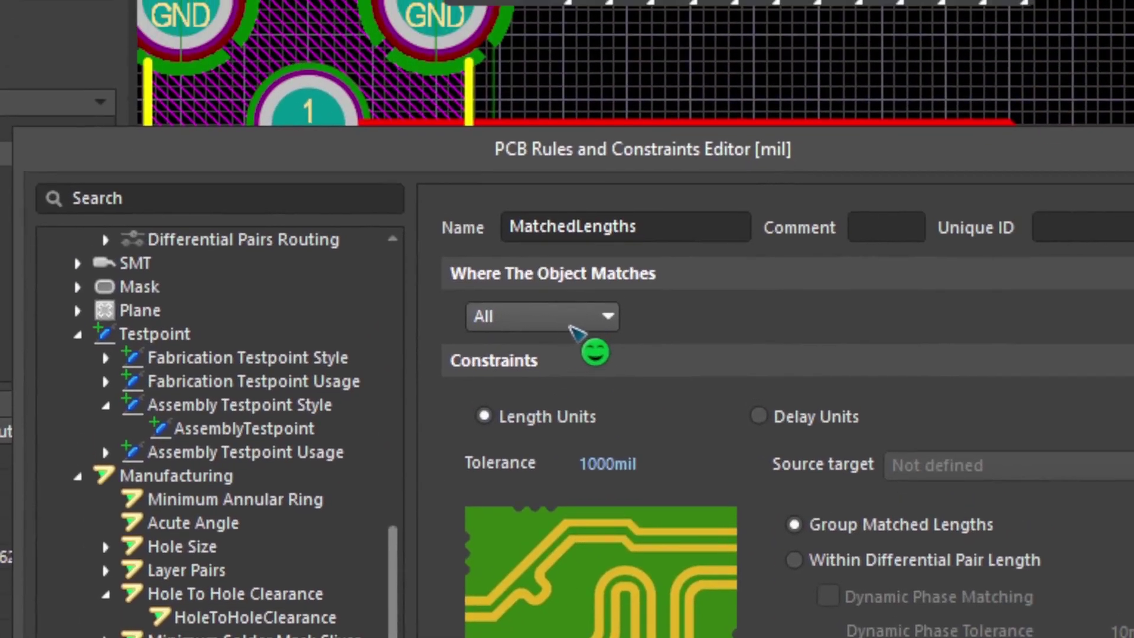
Scope the MatchedLengths rule to the rf_net net class
click(572, 329)
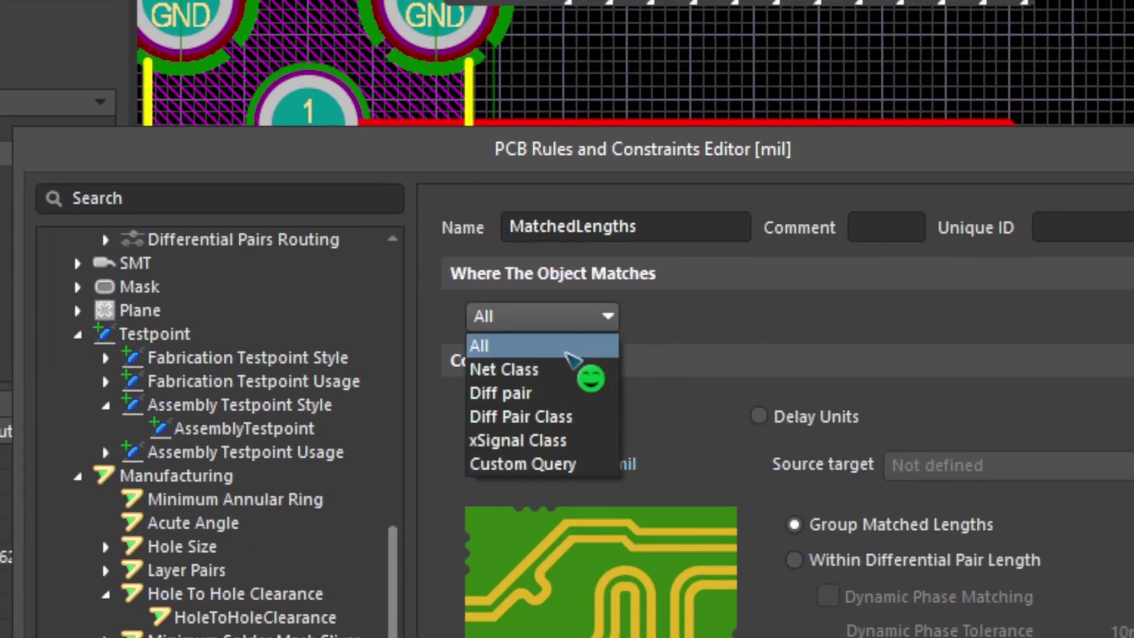
click(561, 366)
click(788, 310)
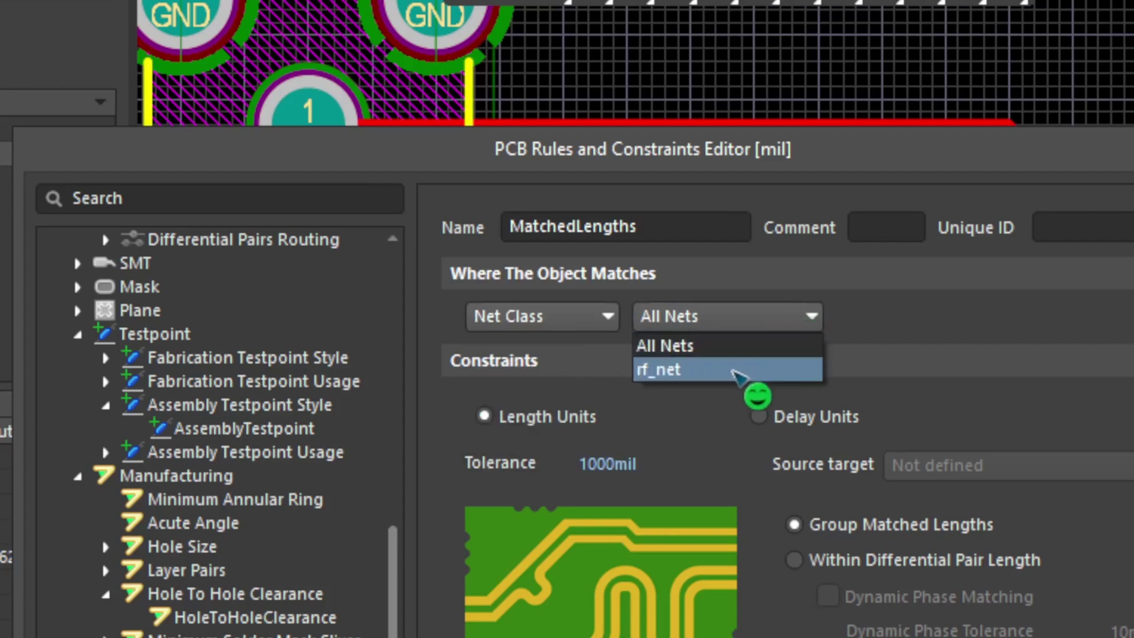
click(737, 376)
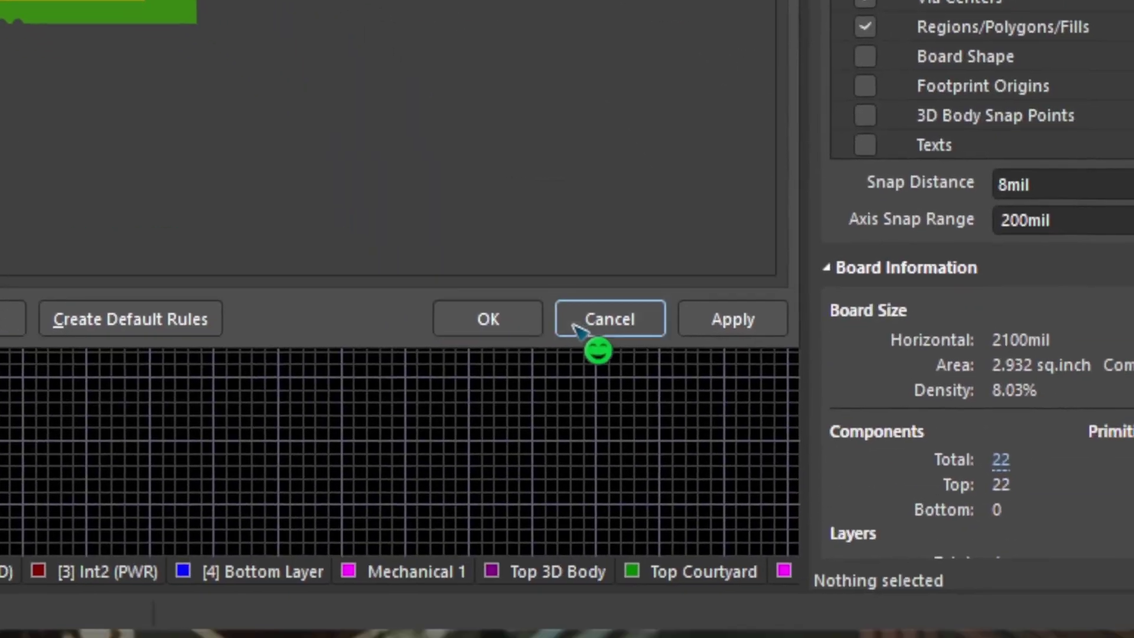
Discard the rules changes, then start and abort interactive length tuning on RF_P and RF_N
click(573, 327)
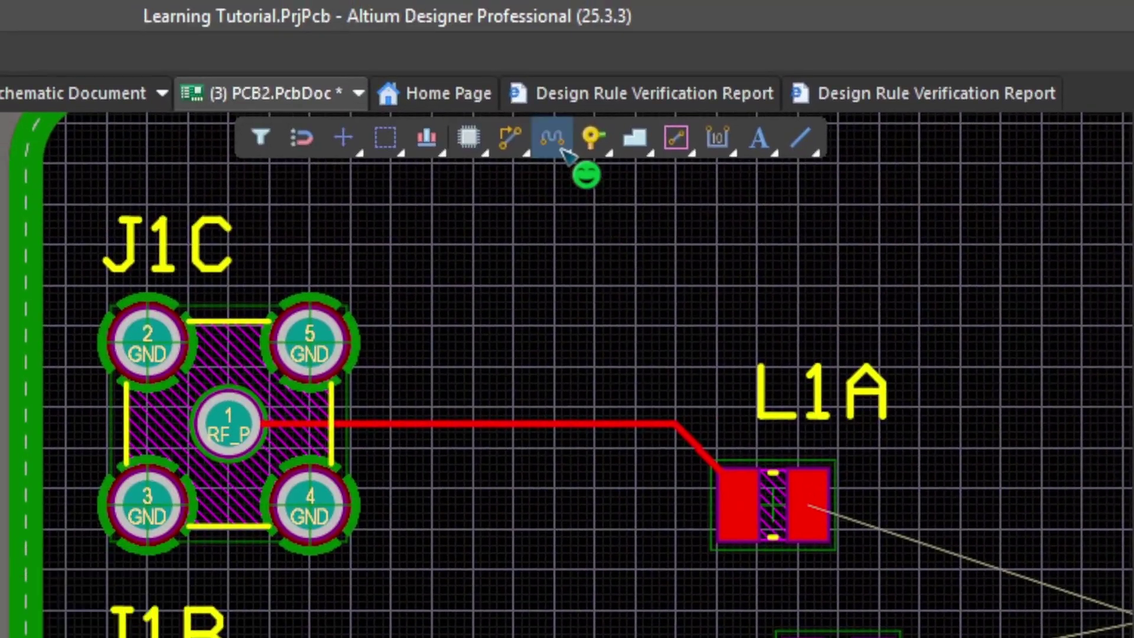
click(564, 155)
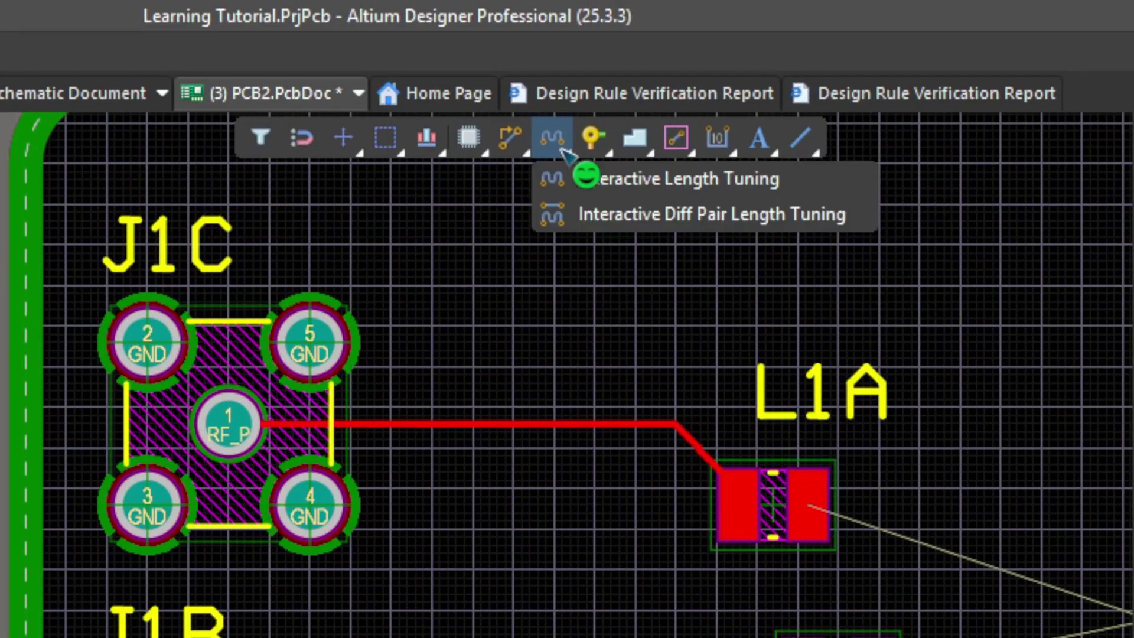
click(686, 190)
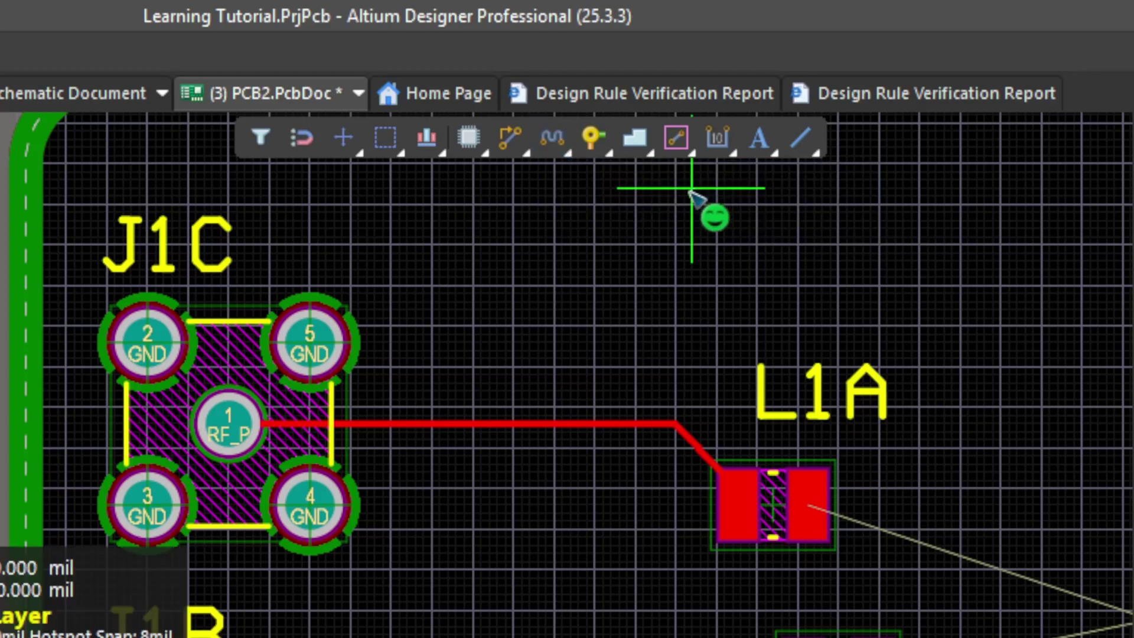
click(227, 420)
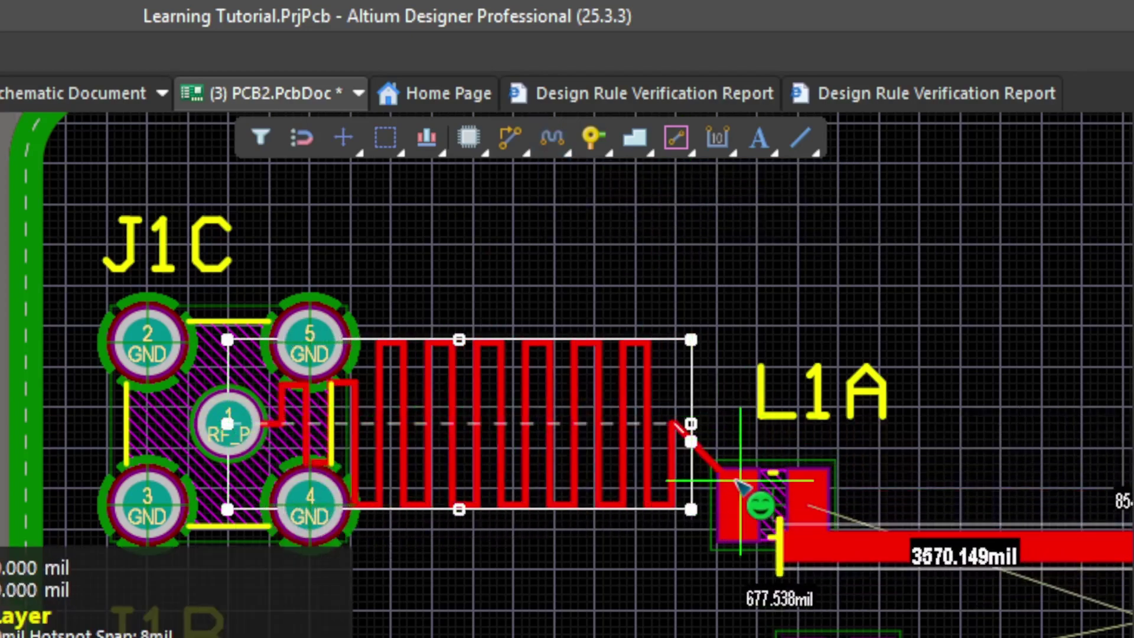
right_click(587, 577)
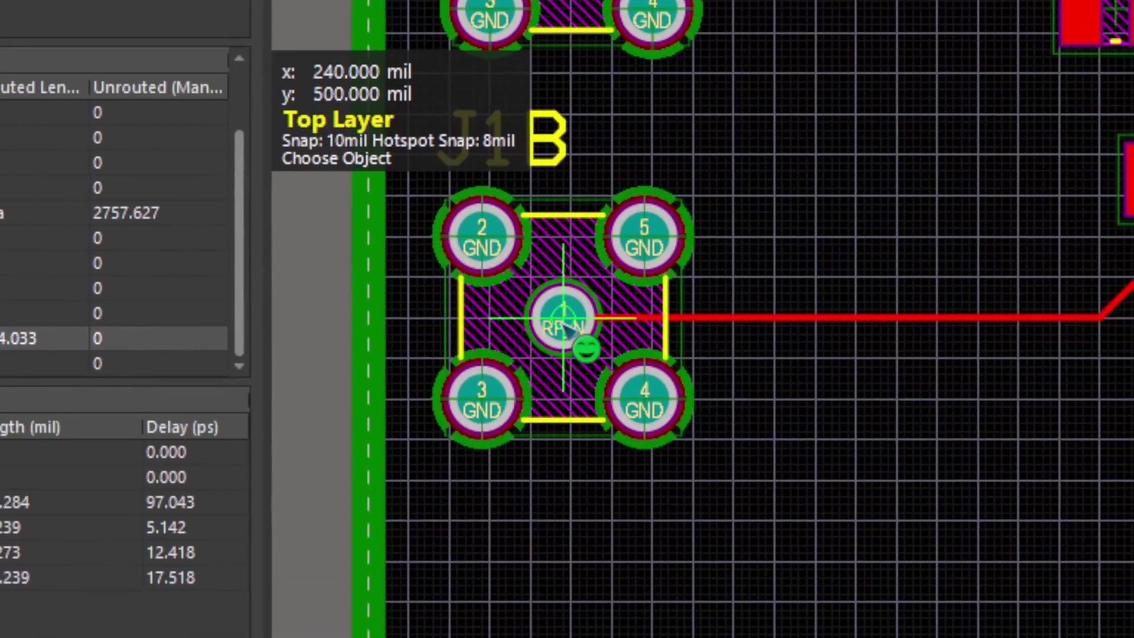
click(580, 321)
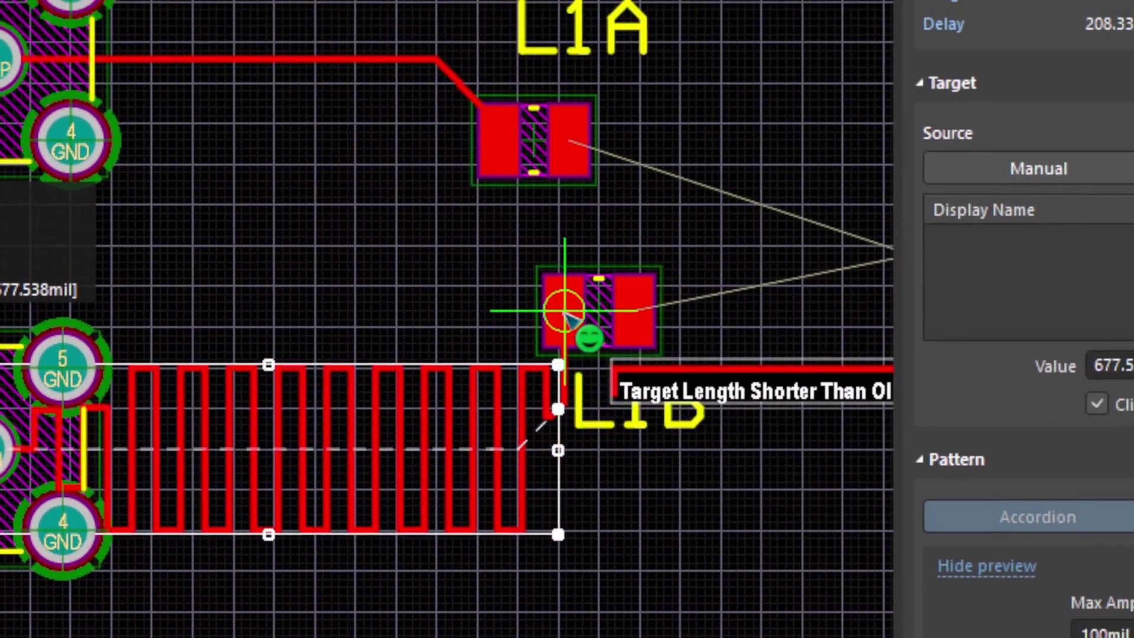
right_click(635, 209)
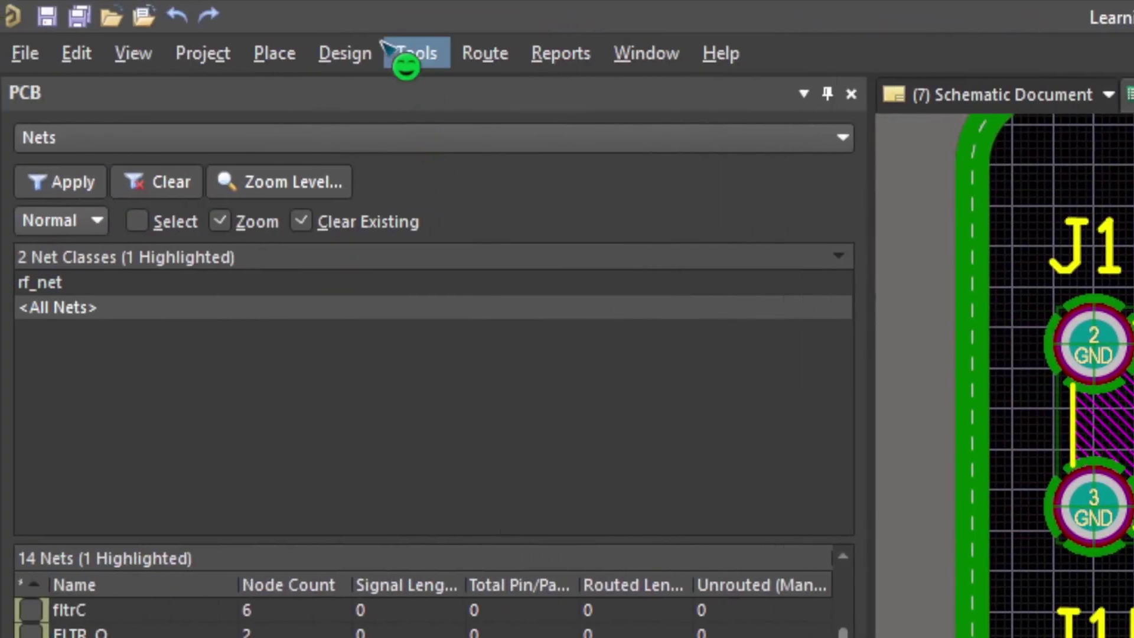
Create a new MatchedLengths rule under Matched Lengths in the rules editor
click(360, 53)
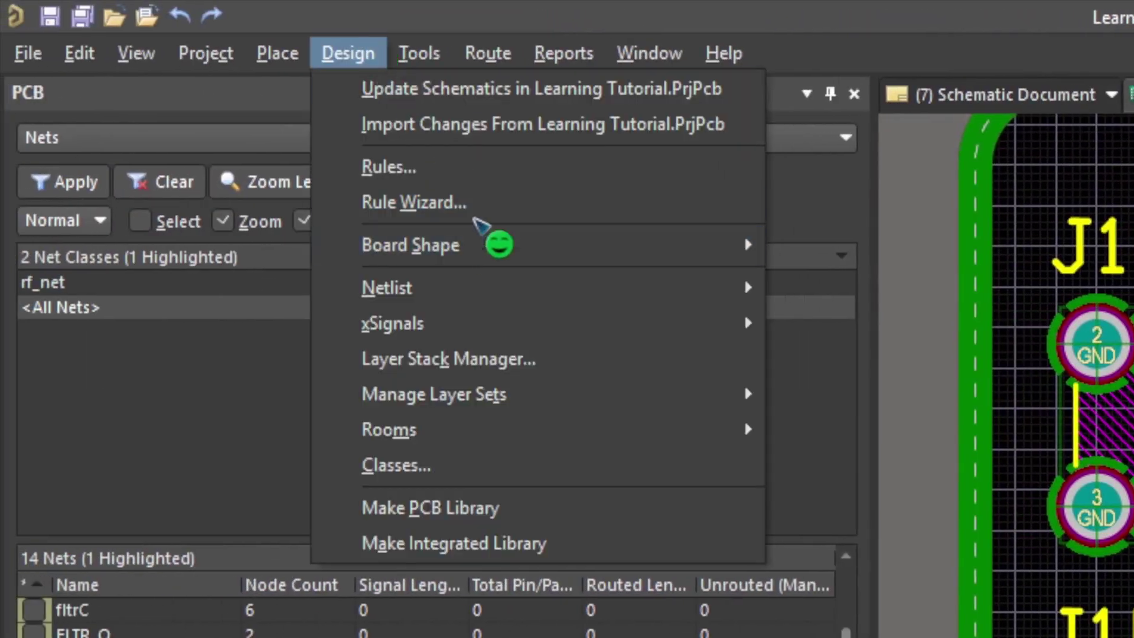
click(480, 174)
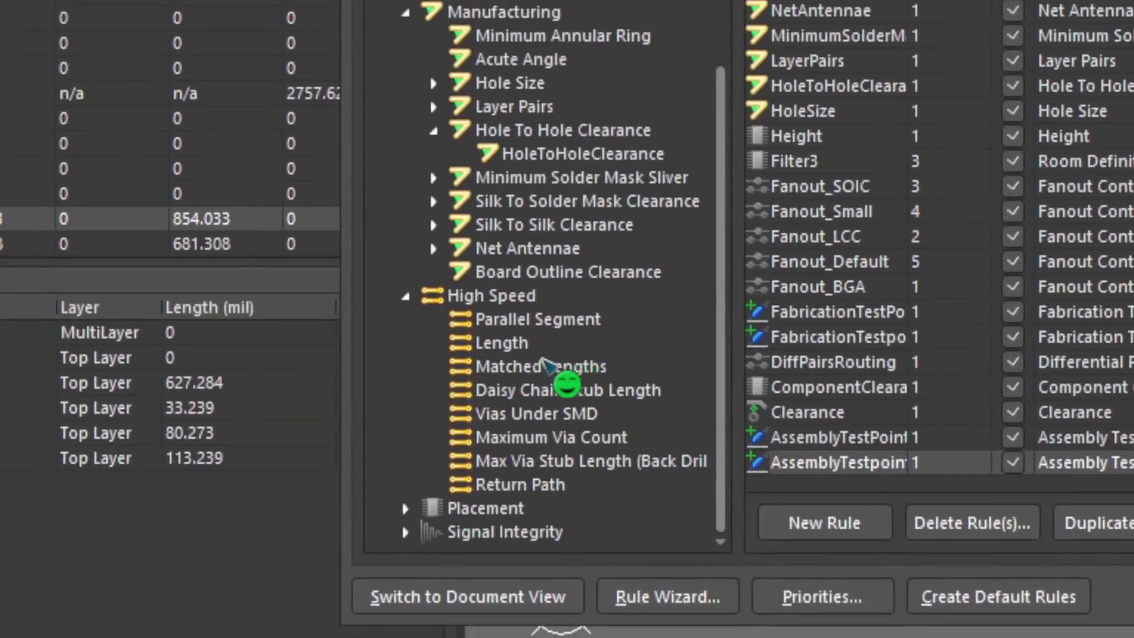
click(545, 365)
right_click(552, 369)
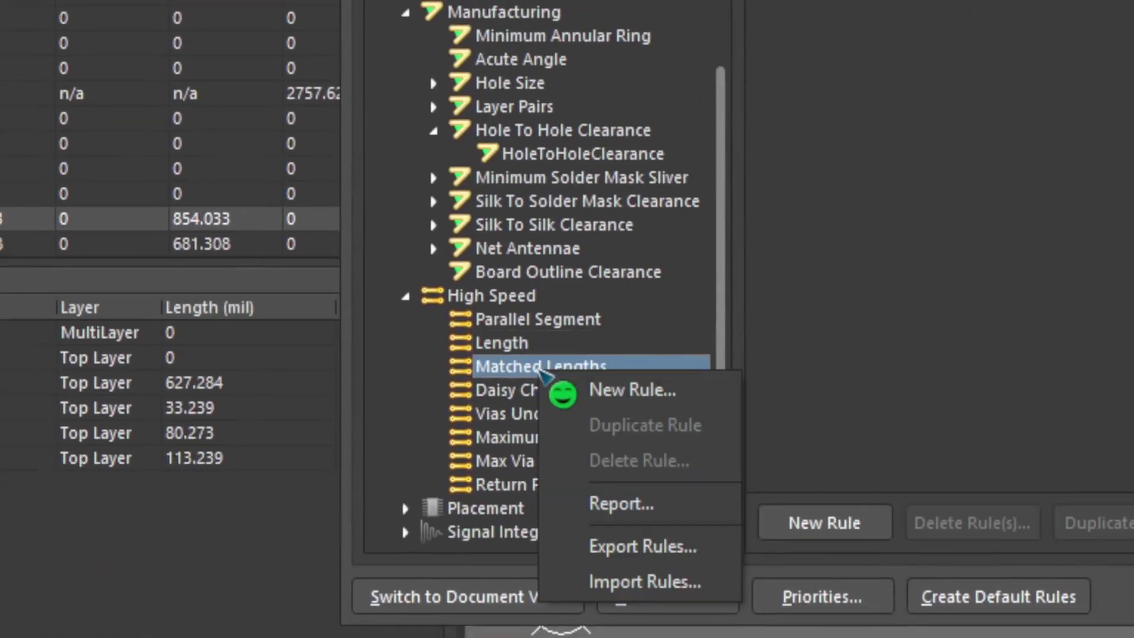
click(560, 379)
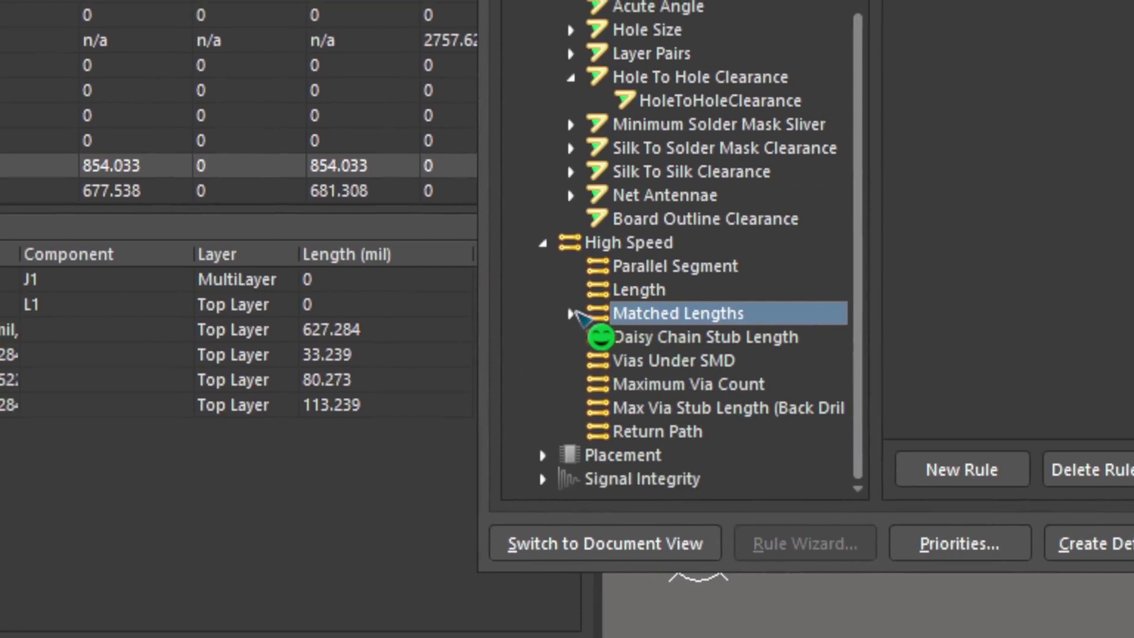
click(571, 314)
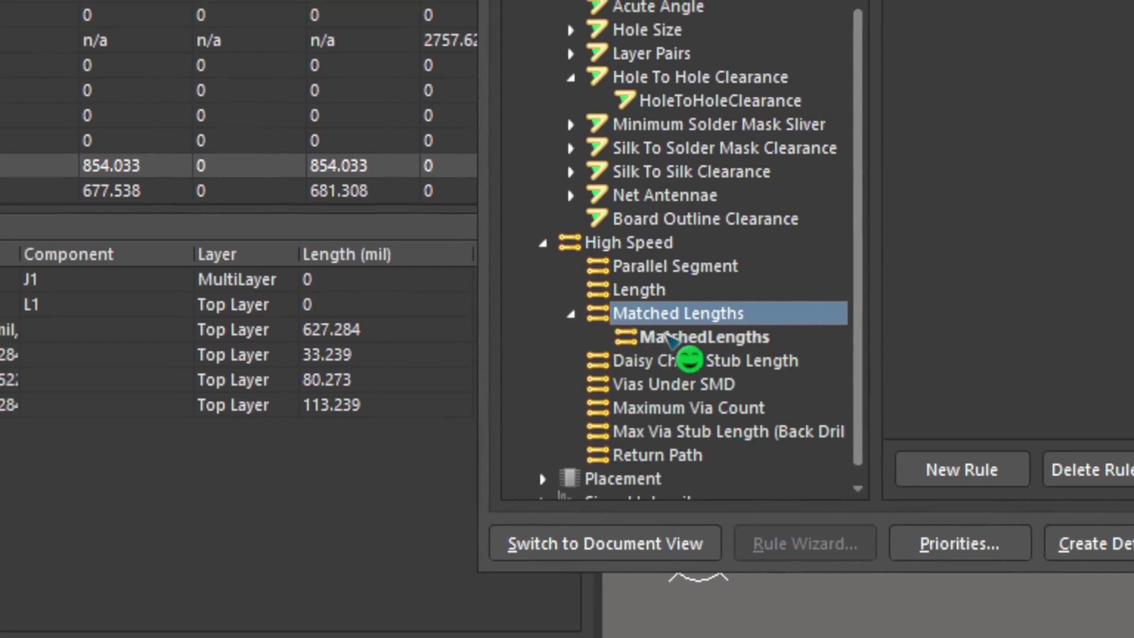
click(670, 337)
Restrict the MatchedLengths rule to net class rf_net, then apply and close
click(589, 314)
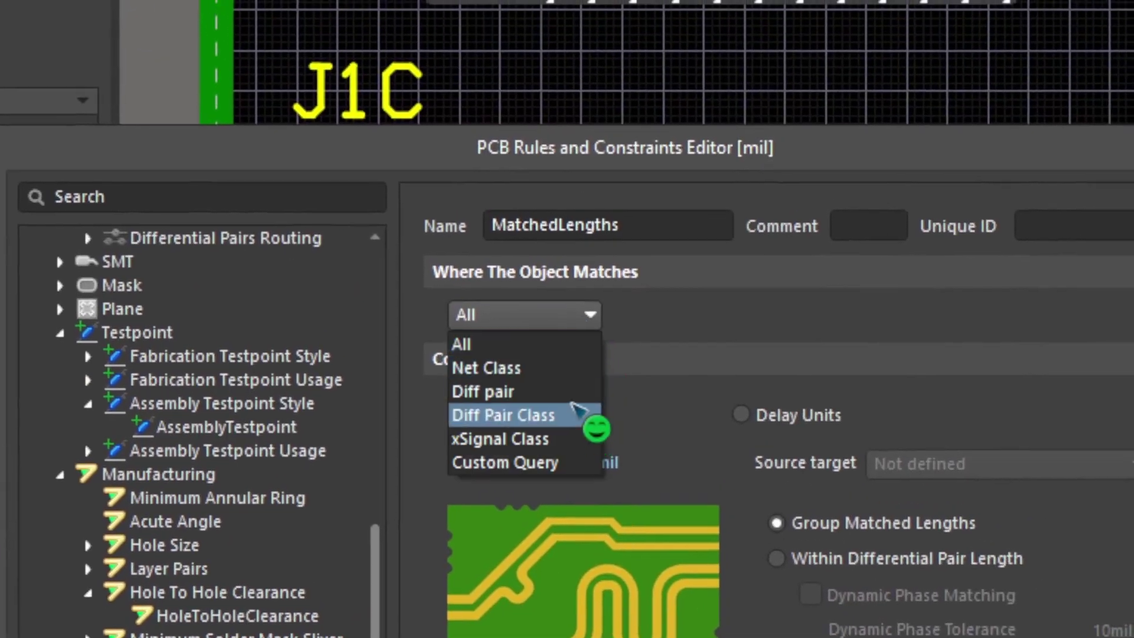
click(558, 368)
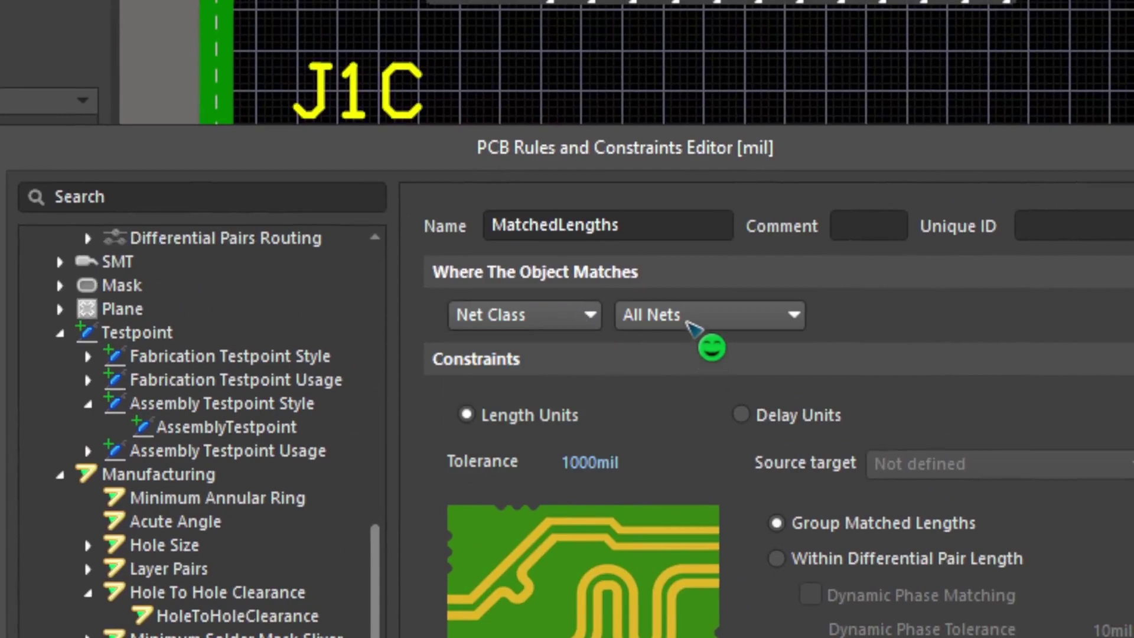
click(687, 324)
click(694, 371)
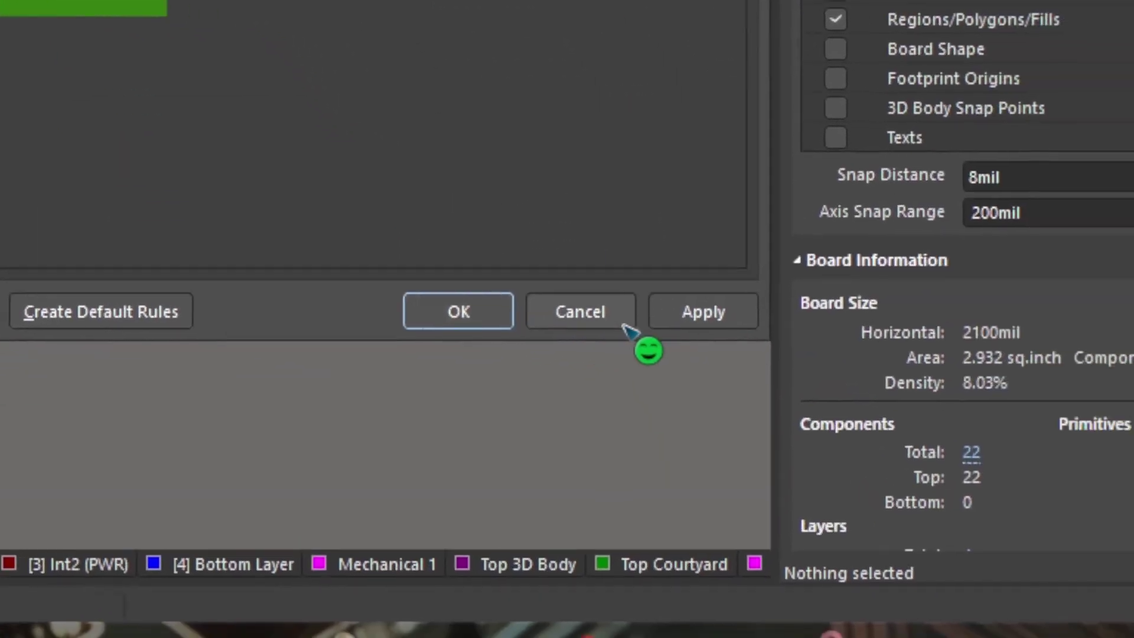
click(576, 322)
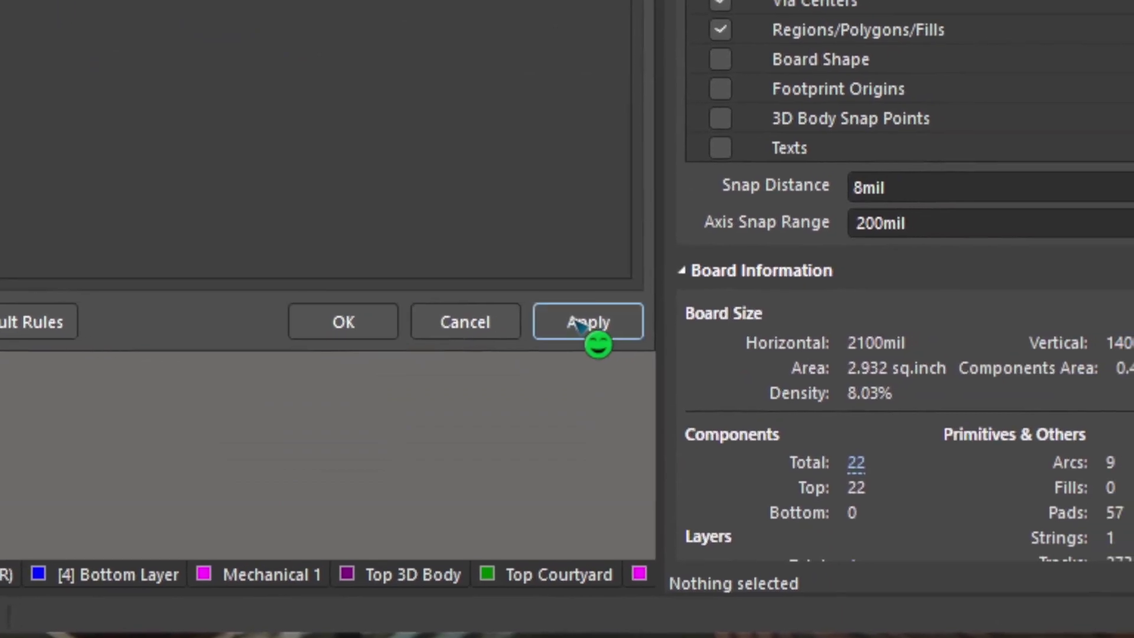
click(354, 325)
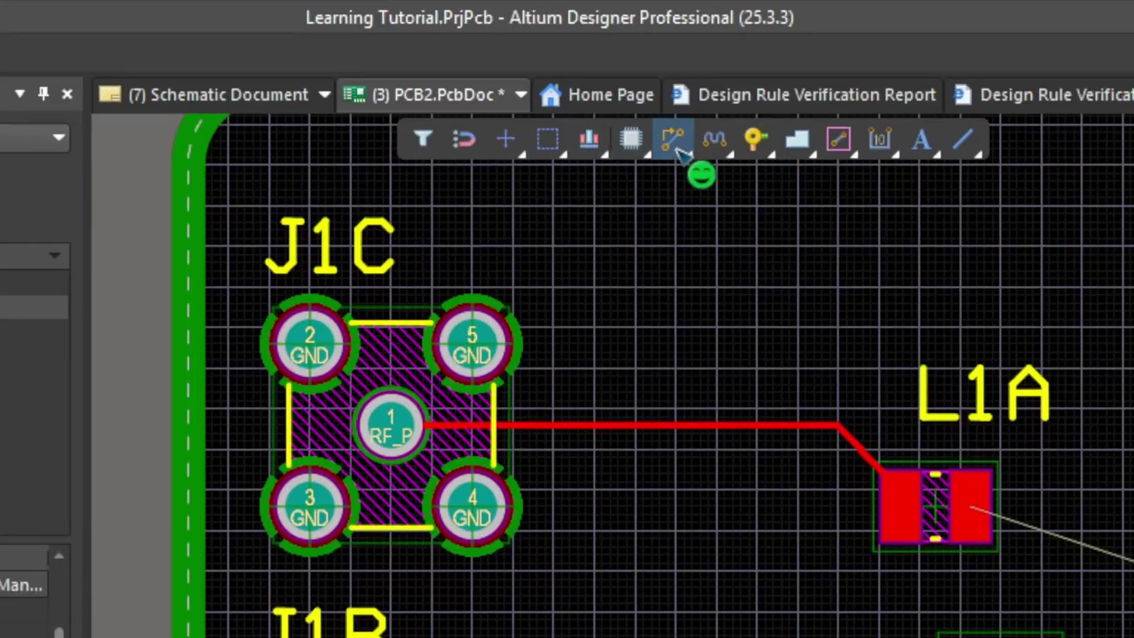
right_click(585, 57)
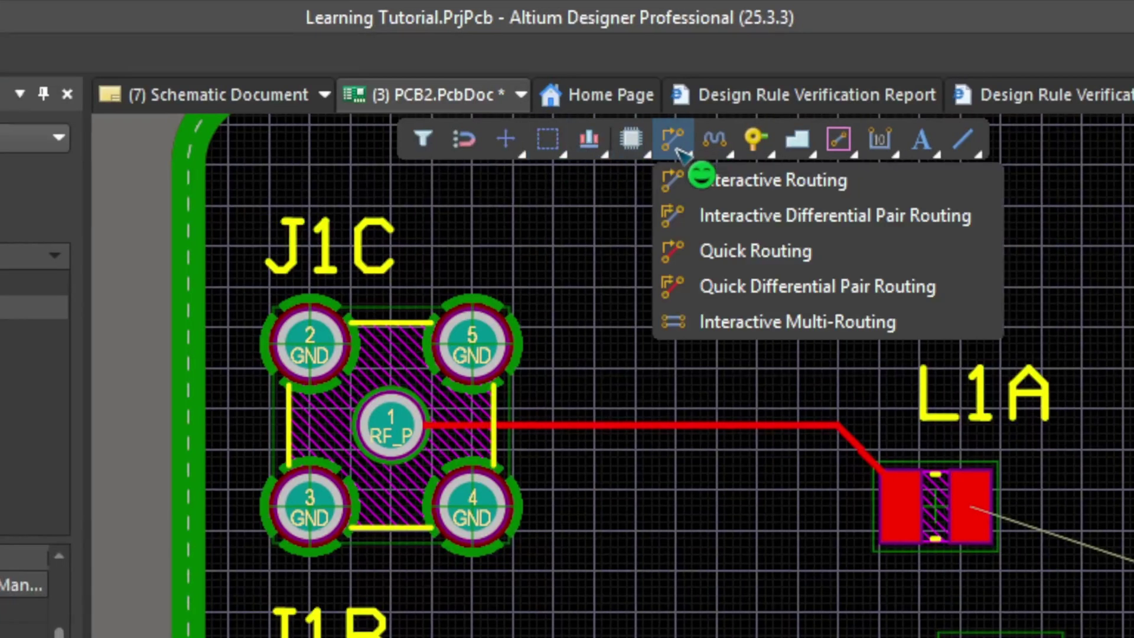
right_click(713, 140)
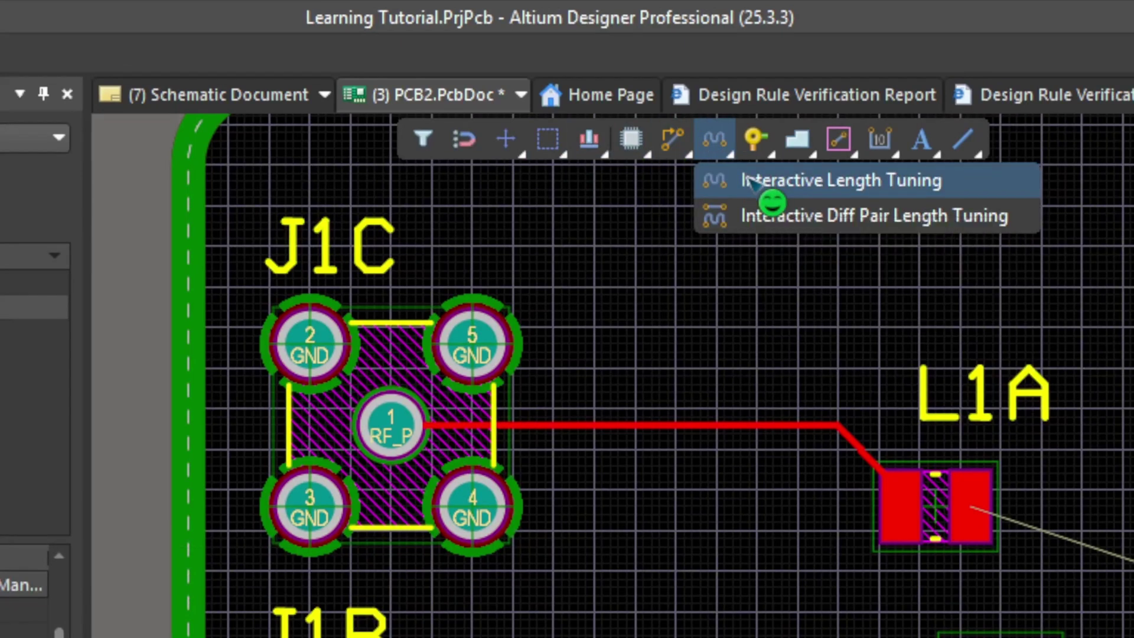
click(745, 180)
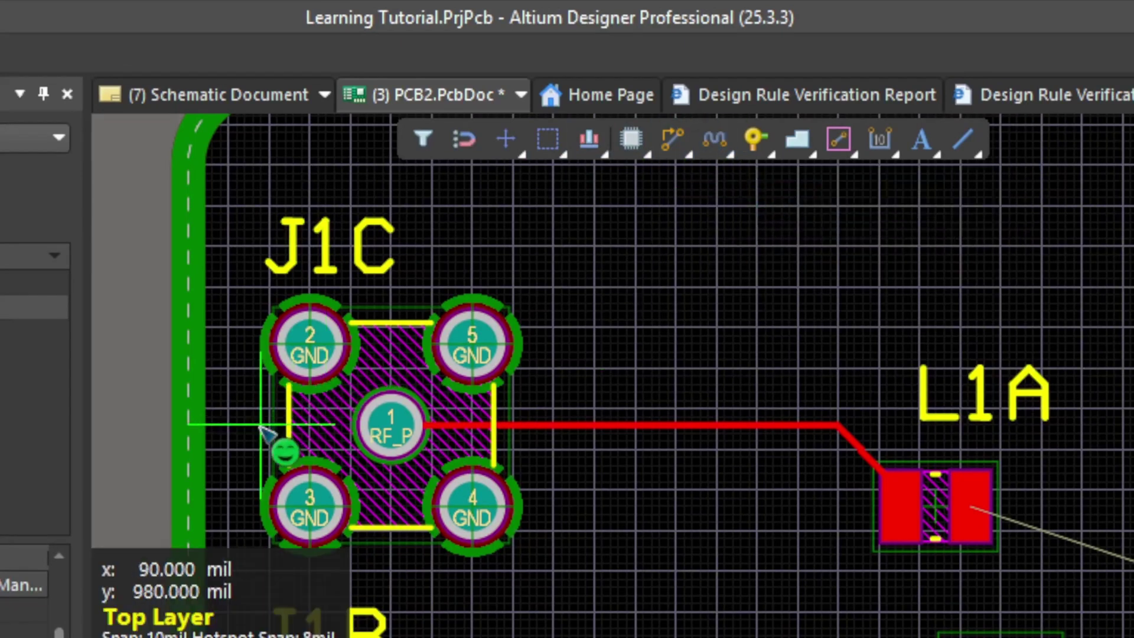
click(390, 425)
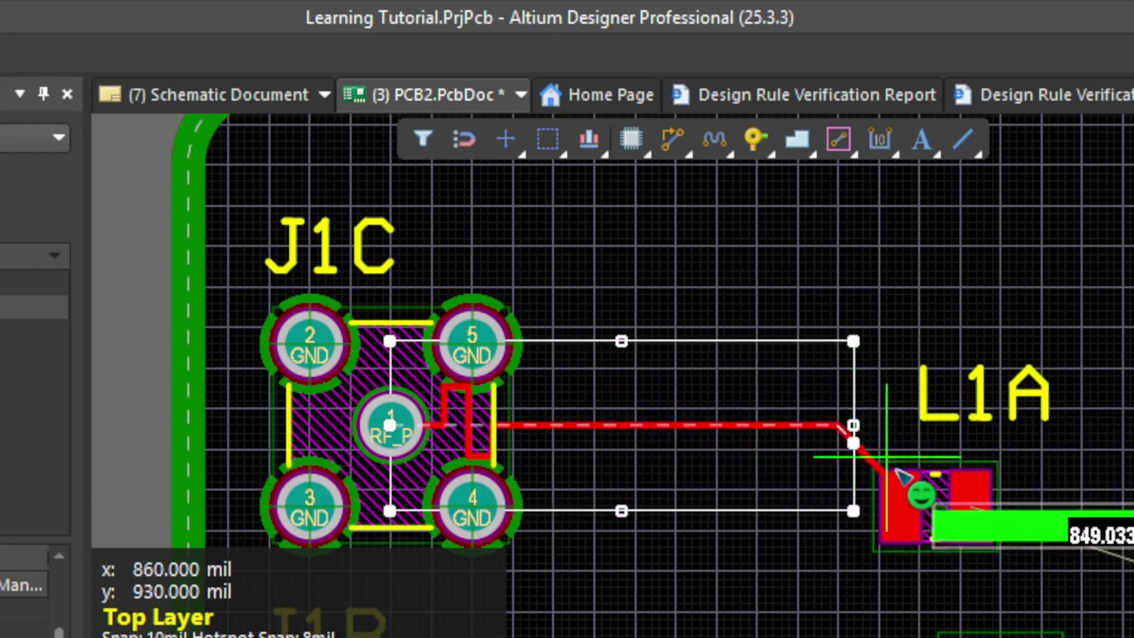
click(902, 508)
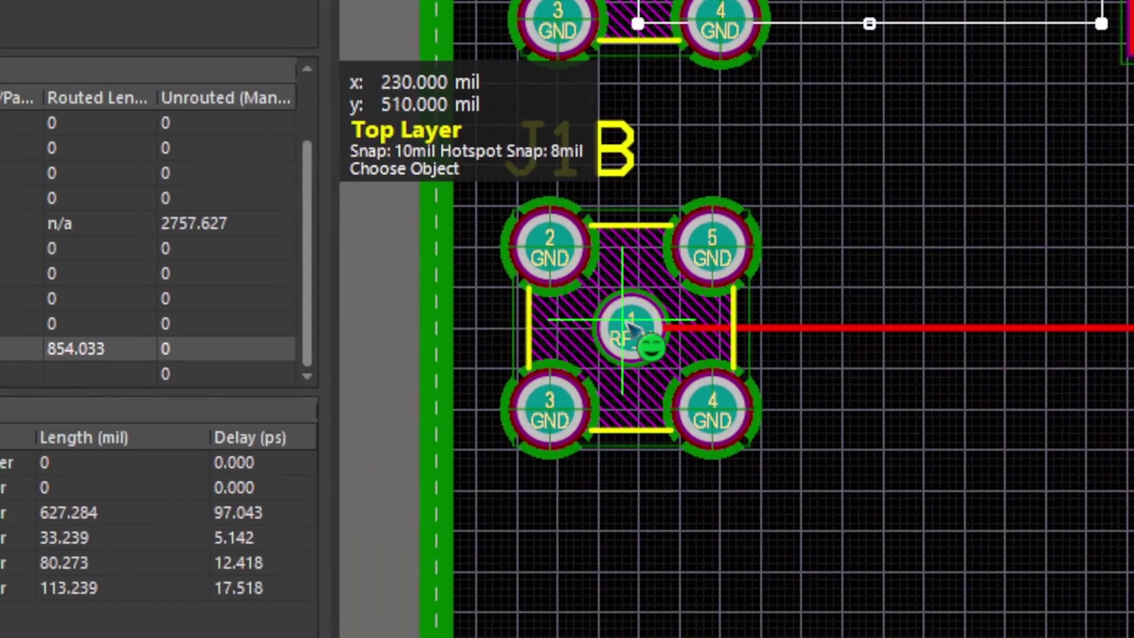
click(629, 328)
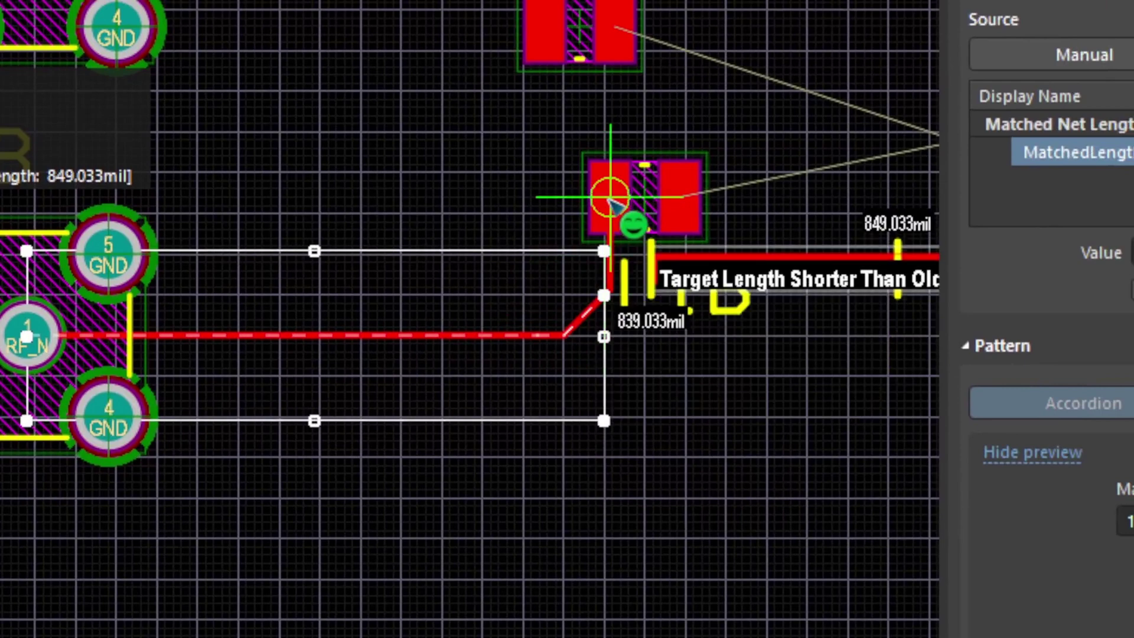
click(631, 221)
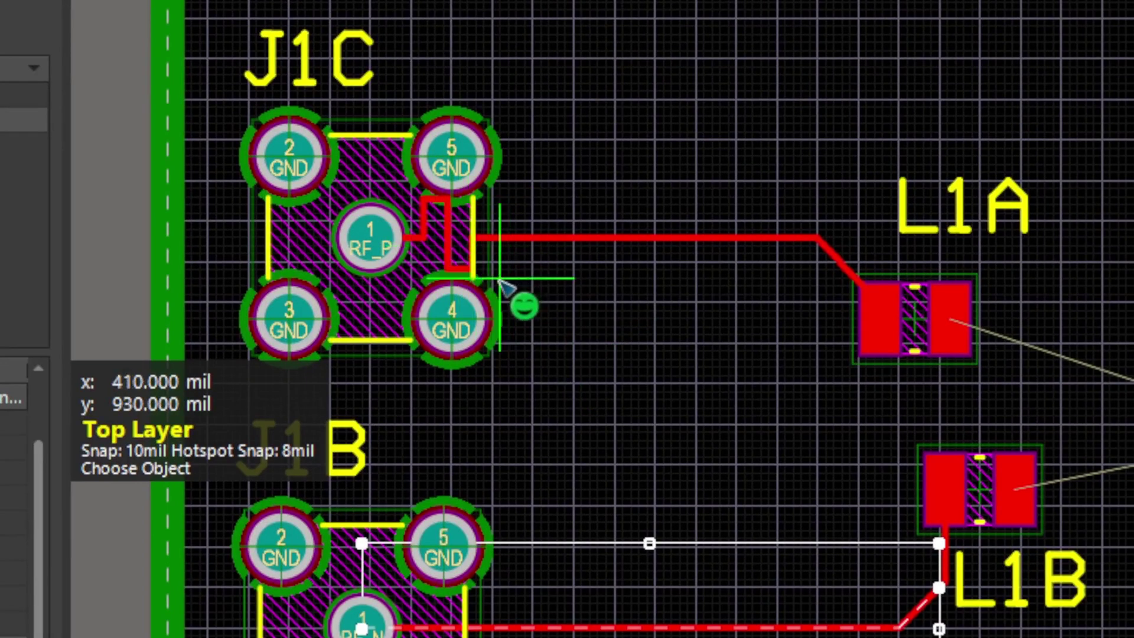
key(Escape)
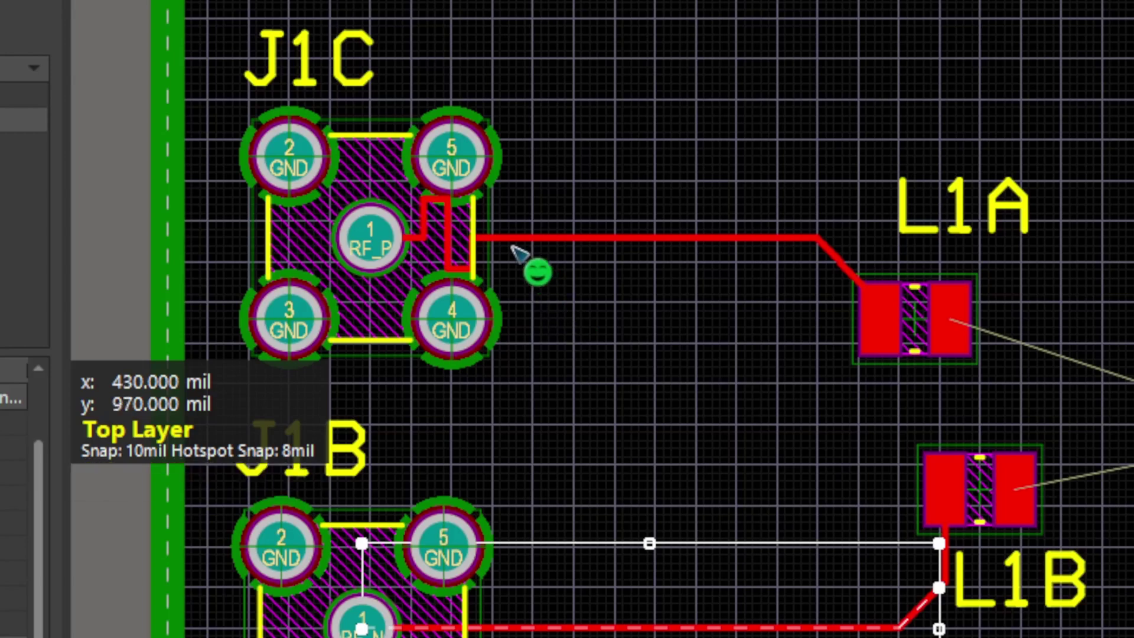
ctrl+scroll(514, 245, up, 2)
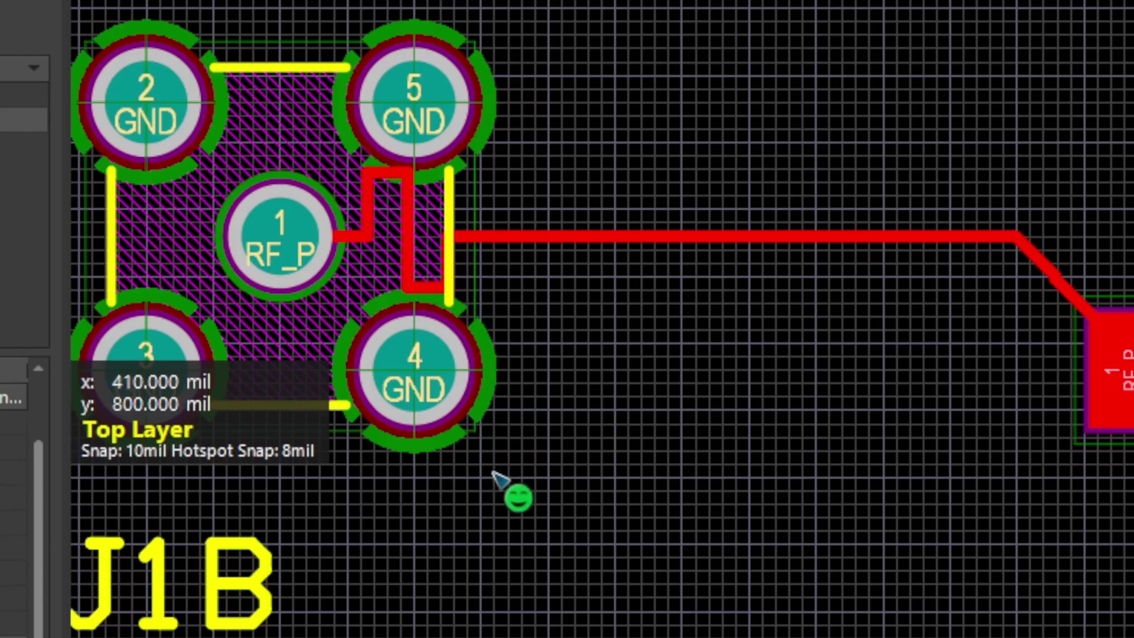
key(ctrl+z)
ctrl+scroll(543, 367, down, 3)
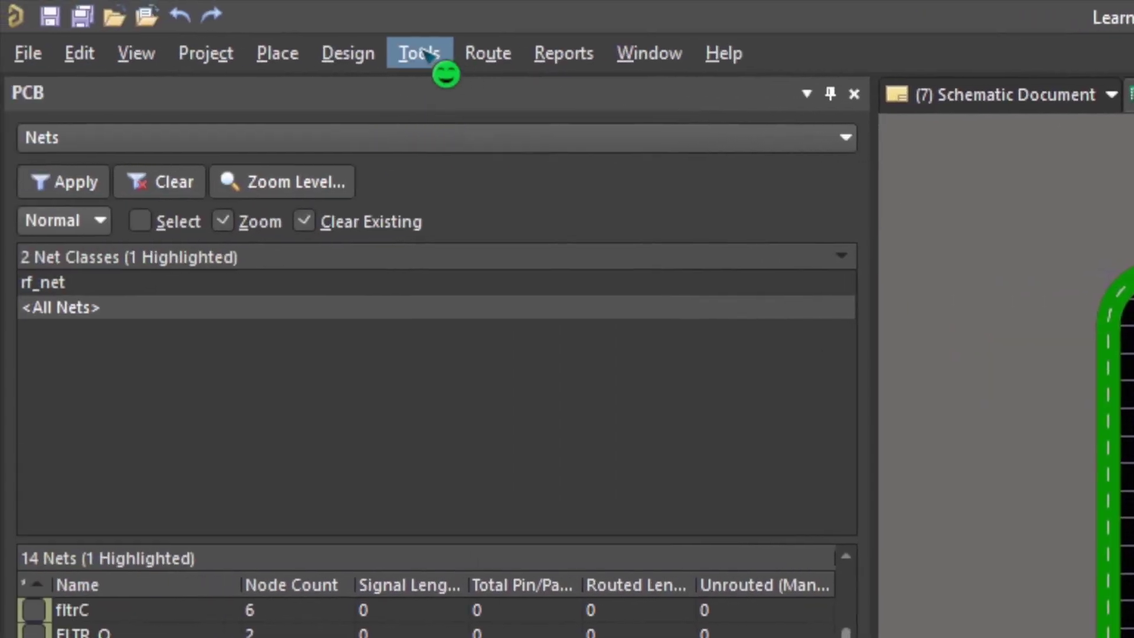
click(426, 54)
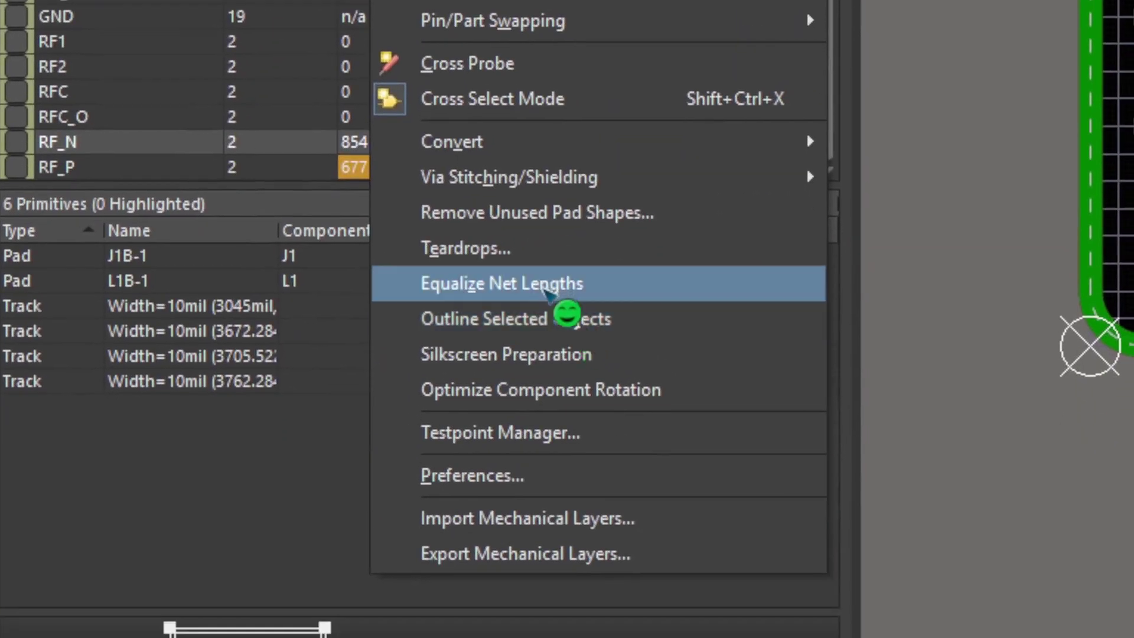
click(544, 285)
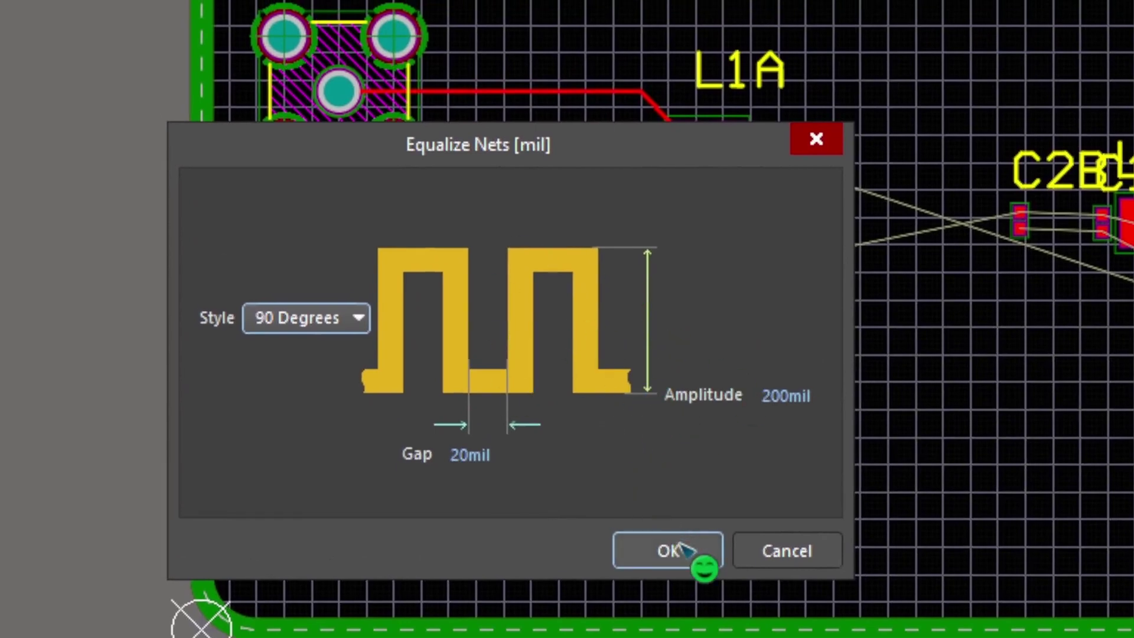
click(354, 329)
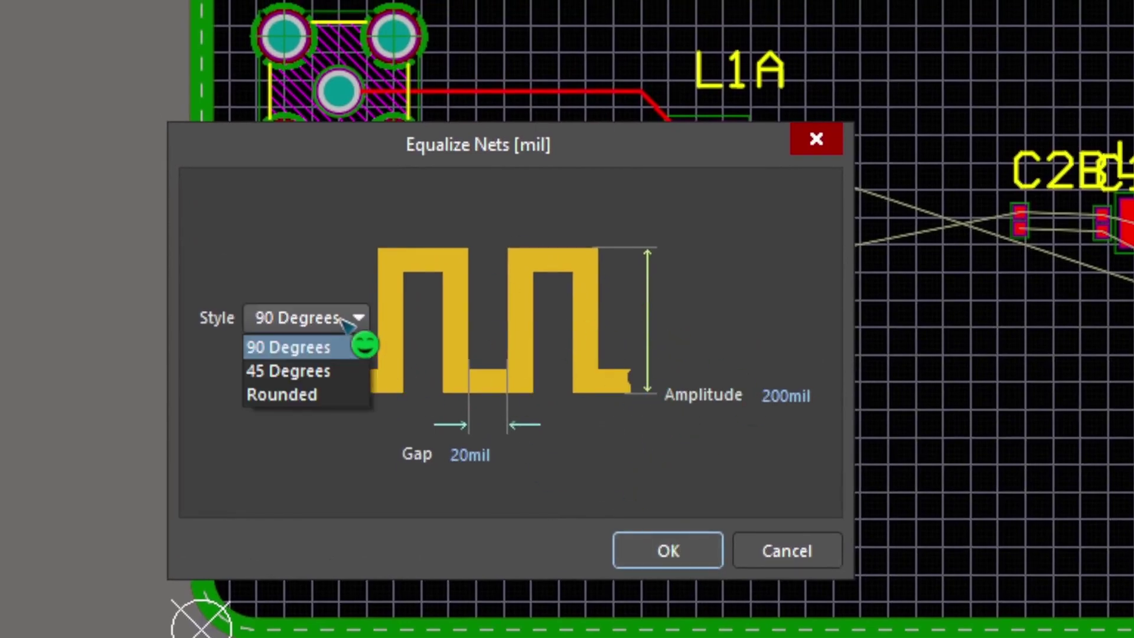
click(314, 392)
click(670, 551)
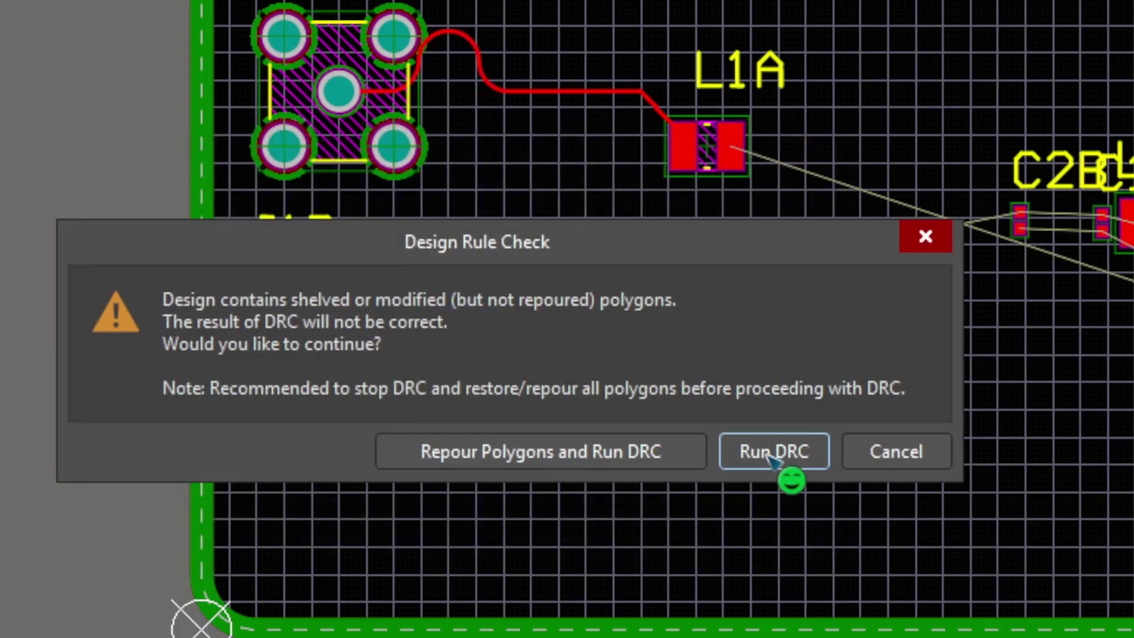
click(886, 452)
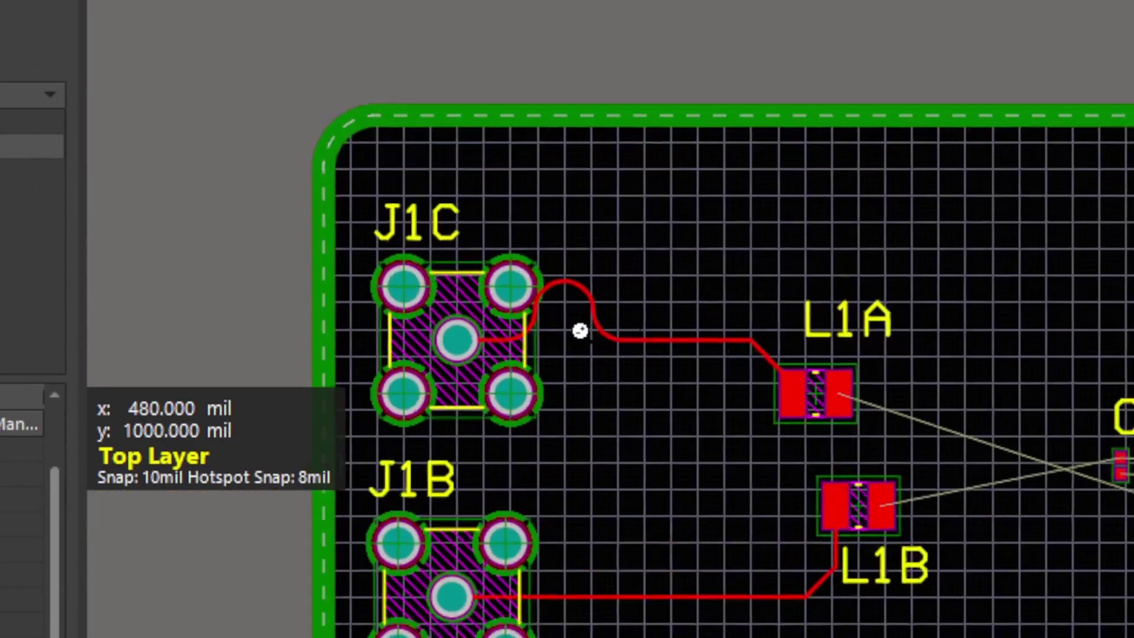
ctrl+scroll(580, 330, up, 3)
mouse_move(556, 314)
mouse_down()
mouse_move(622, 304)
mouse_move(560, 258)
mouse_move(563, 241)
mouse_up()
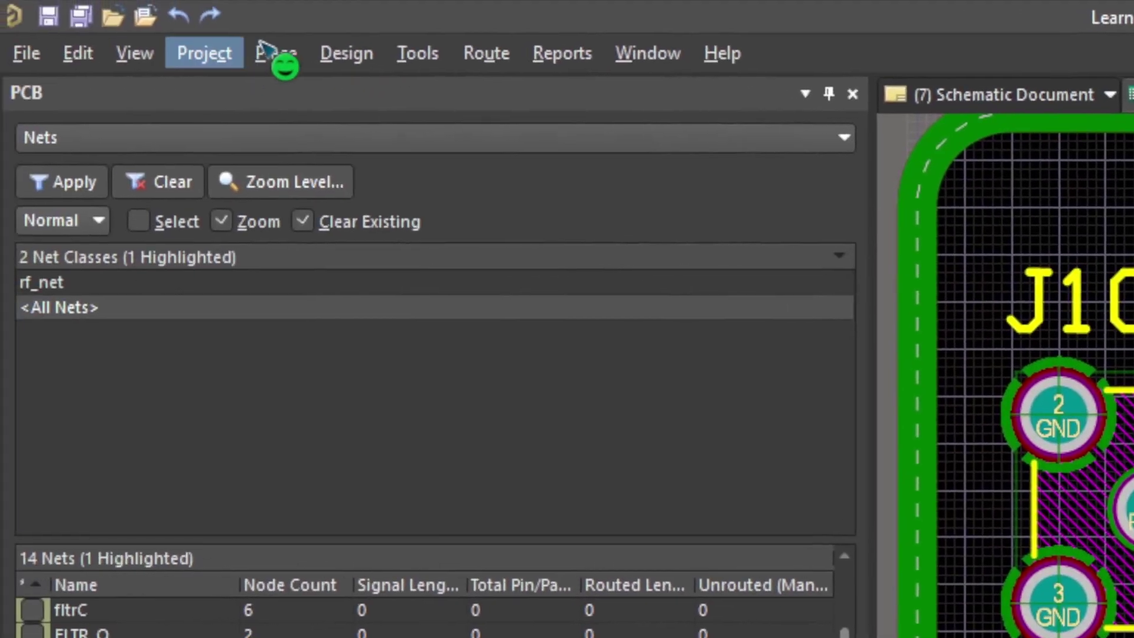
Equalize net lengths with 90 Degrees meanders, bringing RF_P to 850.038 mil, skipping the rule check
click(415, 51)
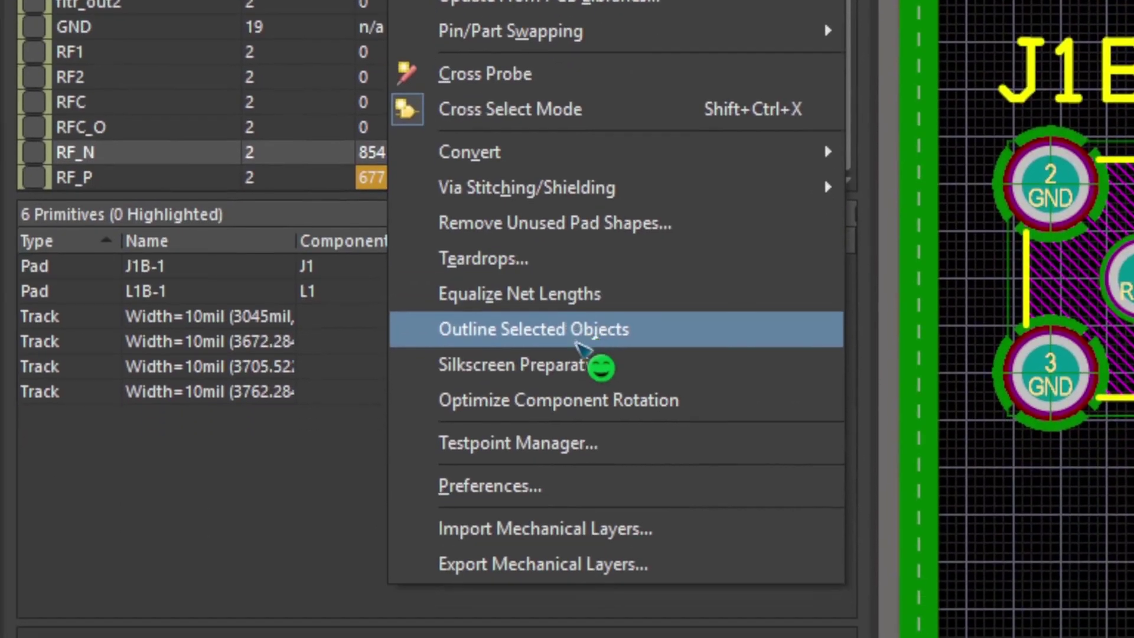
click(605, 295)
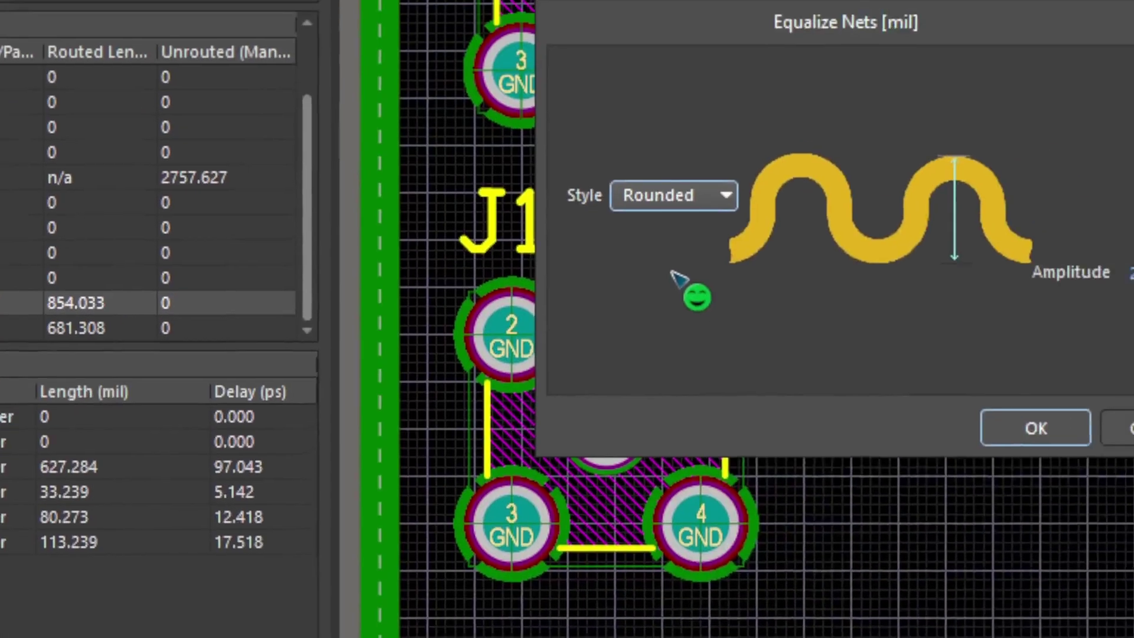
click(632, 215)
click(580, 339)
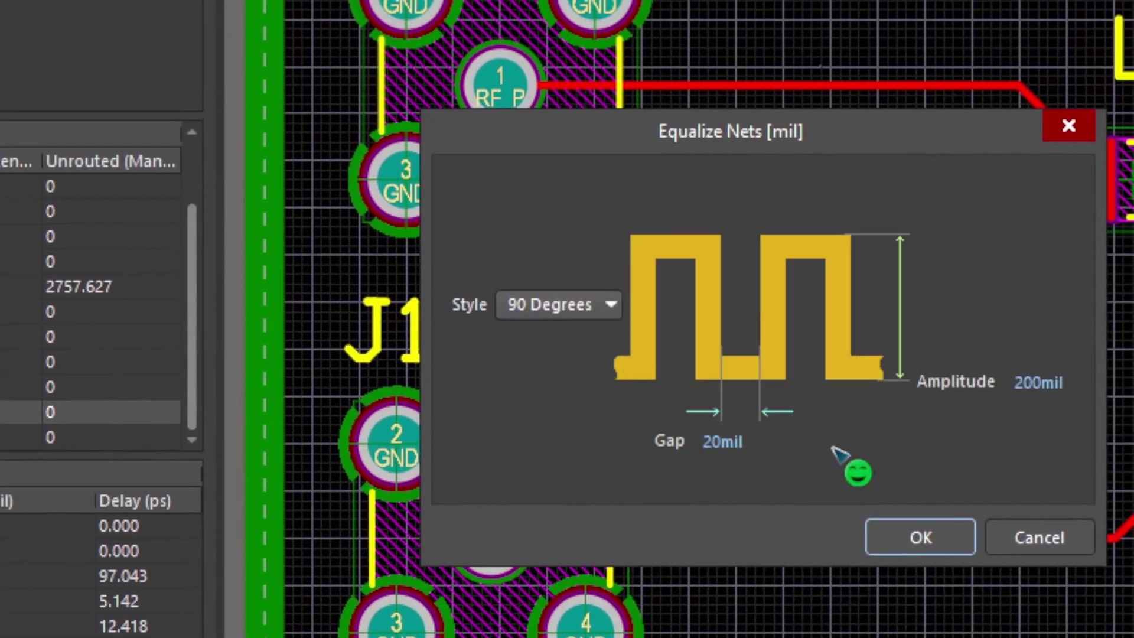
click(921, 537)
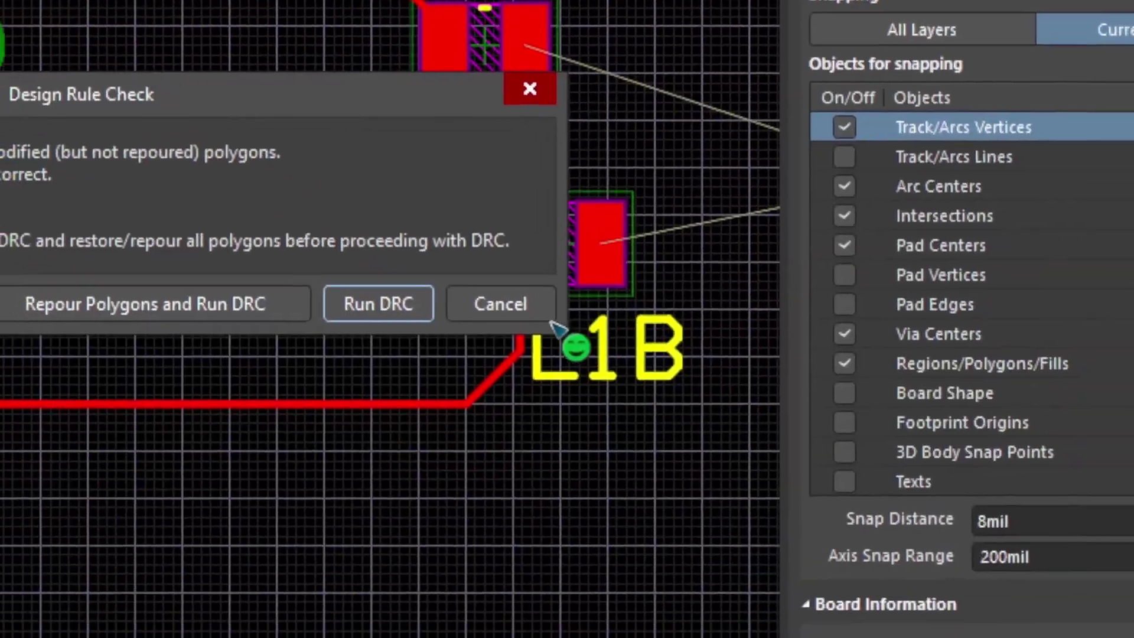
click(830, 551)
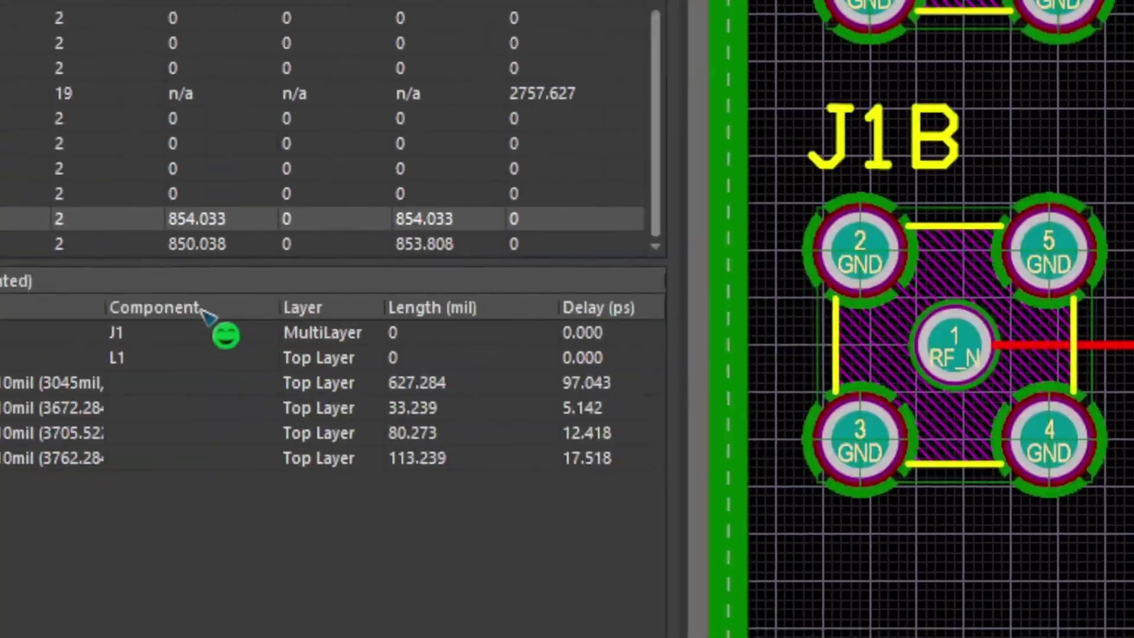